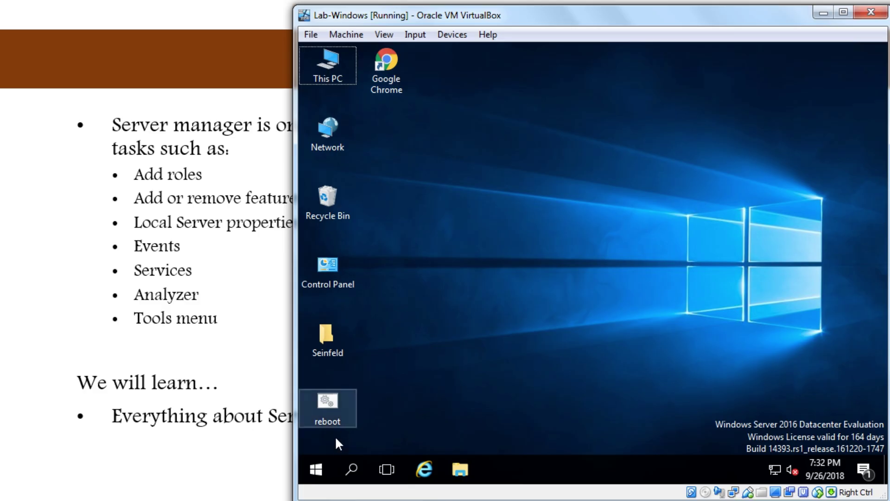
- Open Server Manager and review its data refresh period and logon startup properties
left_click(317, 468)
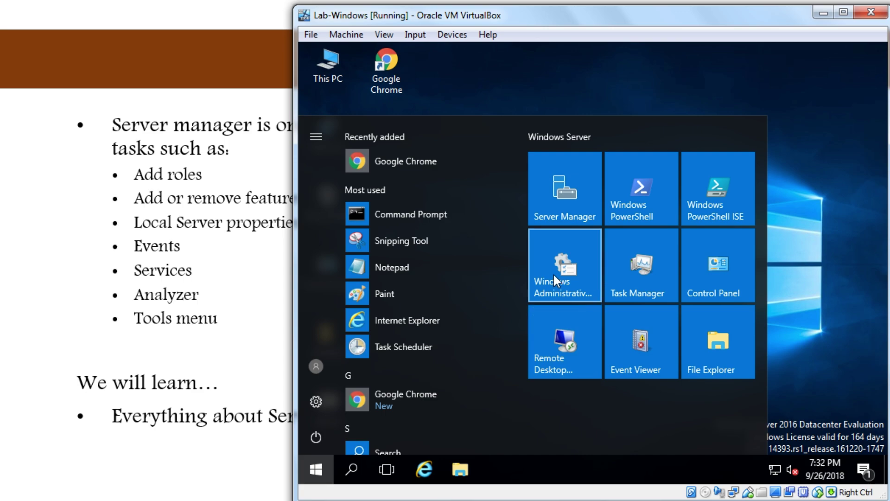
left_click(575, 207)
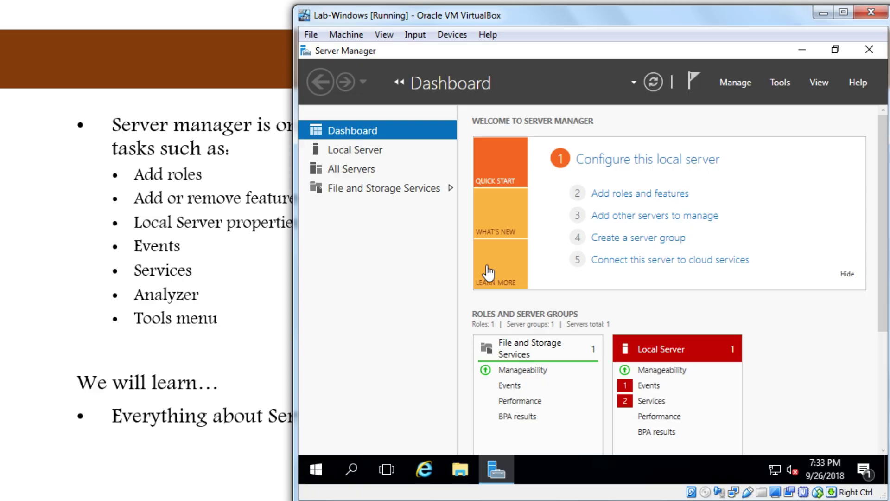
left_click(734, 88)
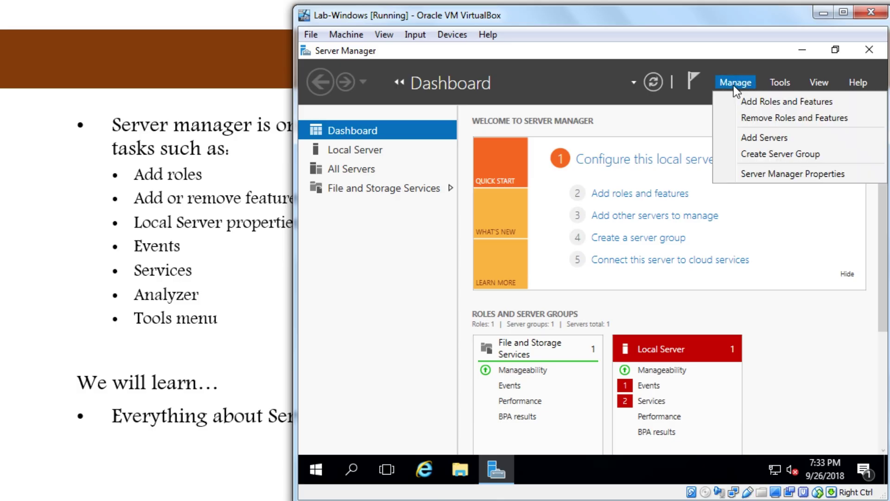
left_click(747, 174)
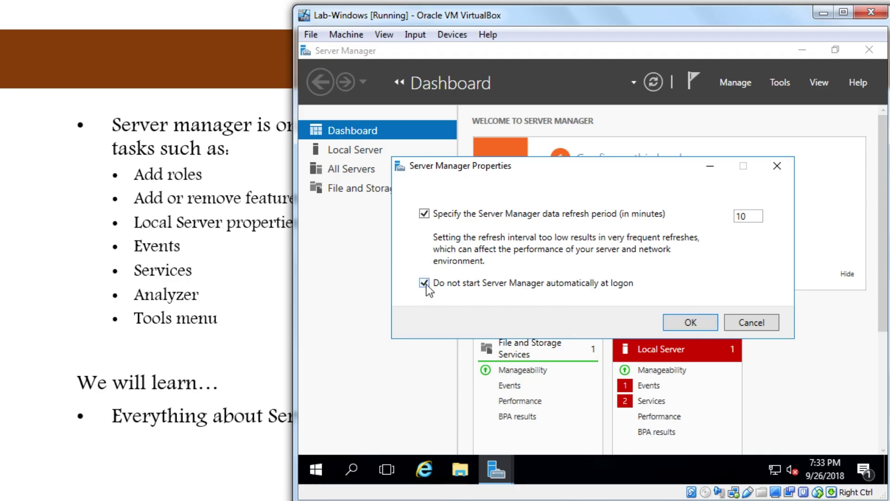
left_click(741, 318)
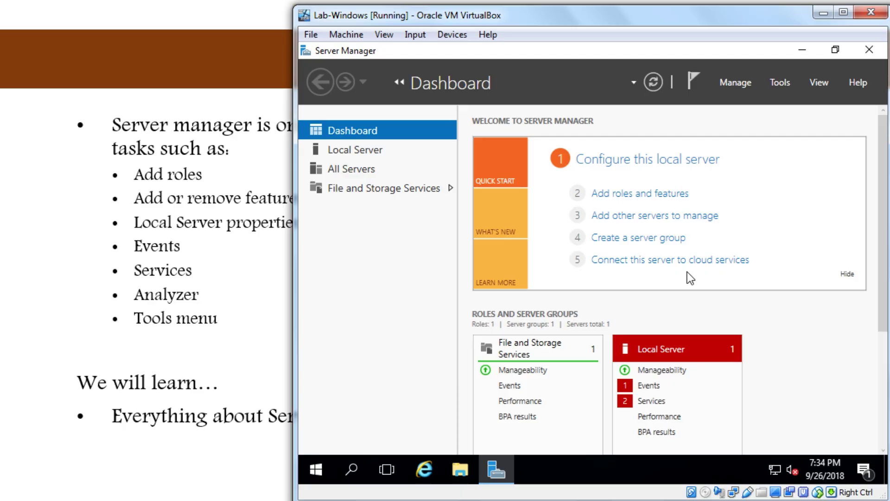
- Launch the Add Roles and Features Wizard and maximize it to fill the virtual machine's screen
left_click(650, 195)
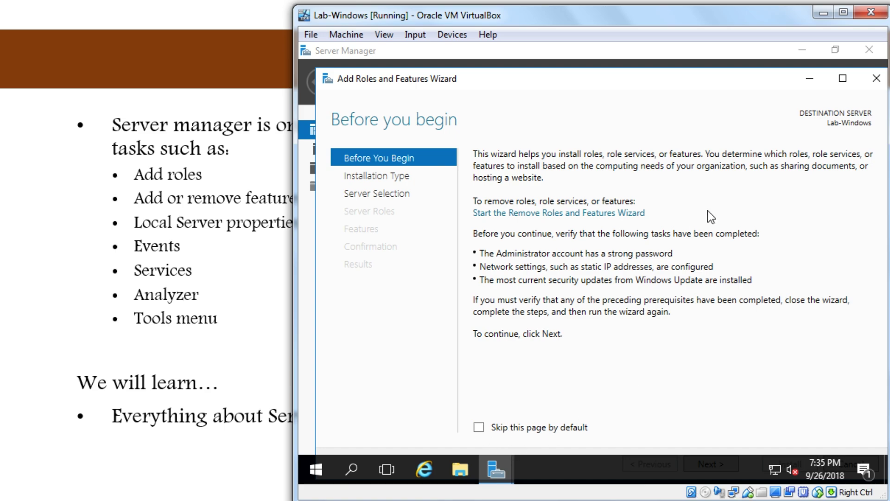
left_click(872, 87)
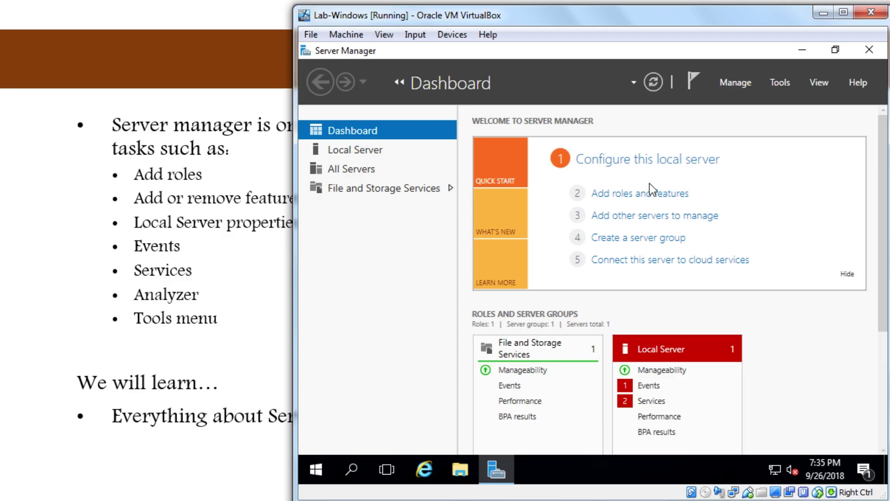
left_click(604, 193)
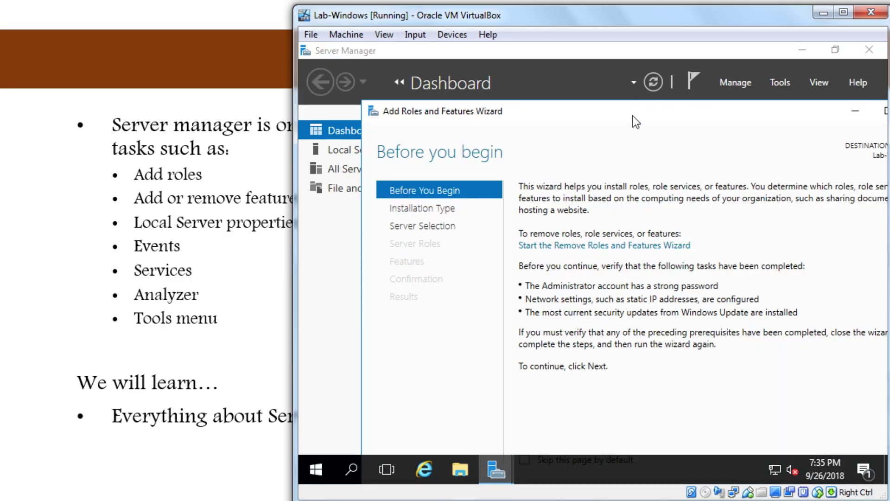
left_click_drag(632, 116, 578, 76)
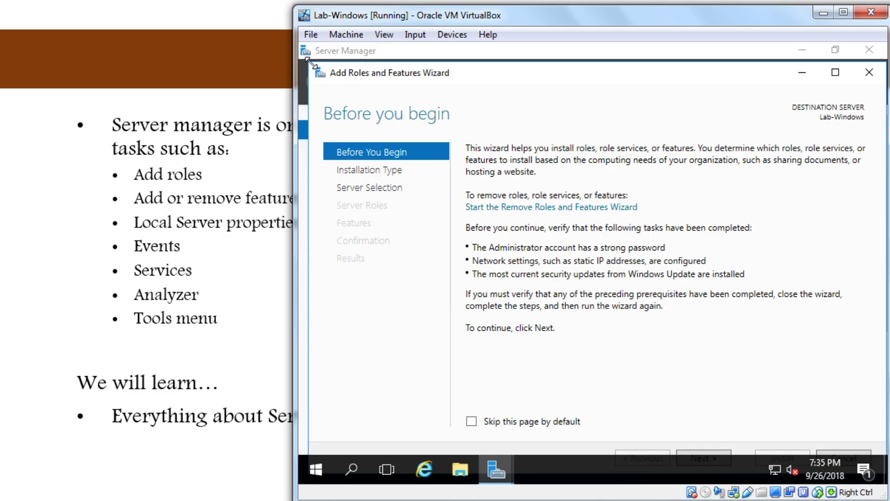
left_click(836, 72)
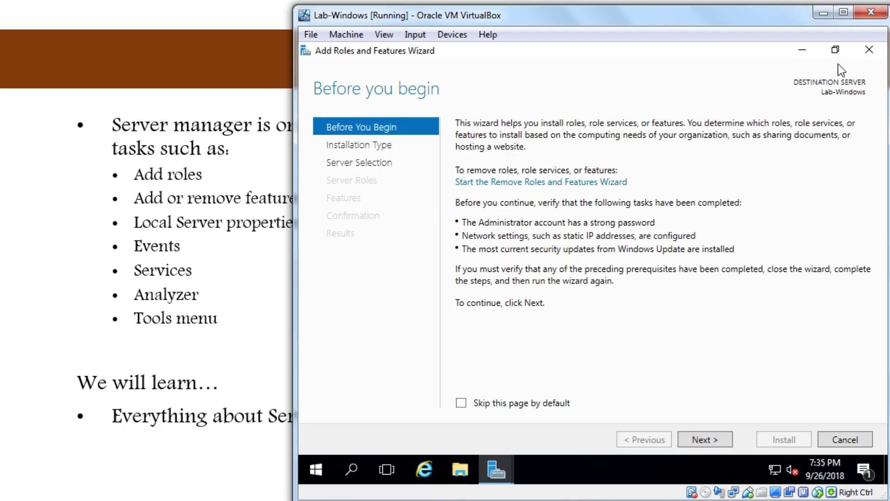
left_click_drag(616, 28, 585, 22)
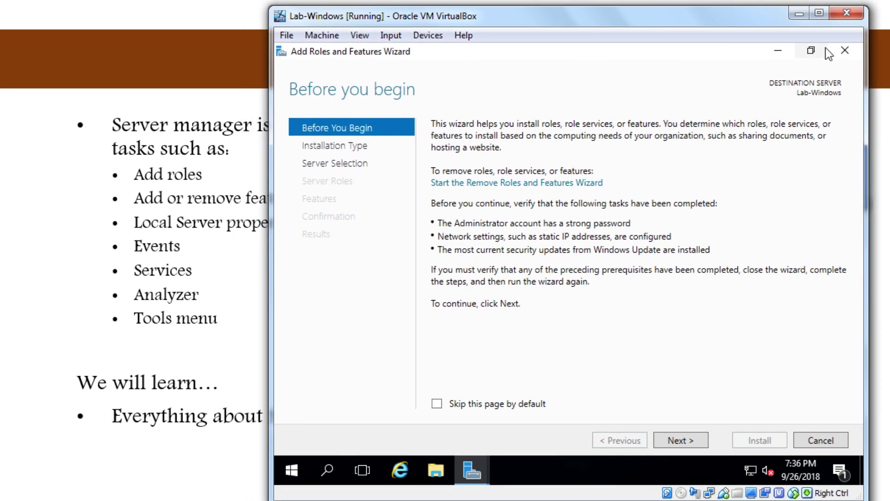
- Minimize the wizard and look through the desktop's Themes and Background personalization settings
left_click(779, 52)
left_click(781, 51)
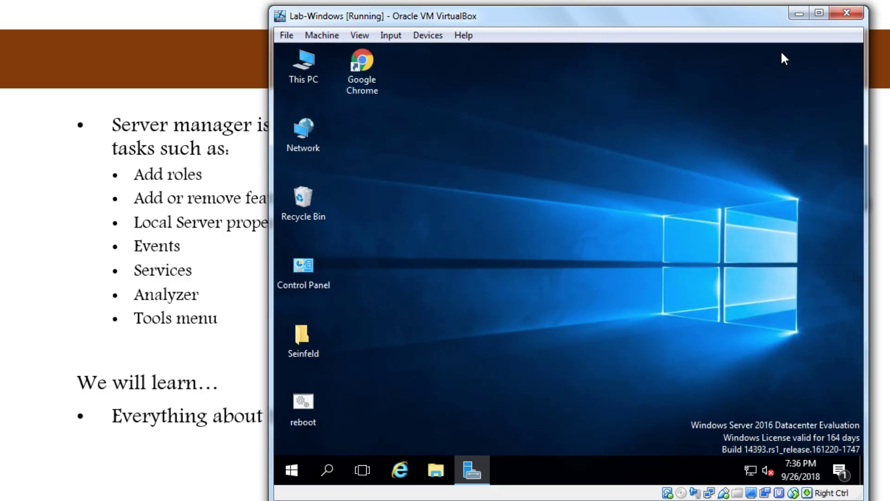
right_click(665, 74)
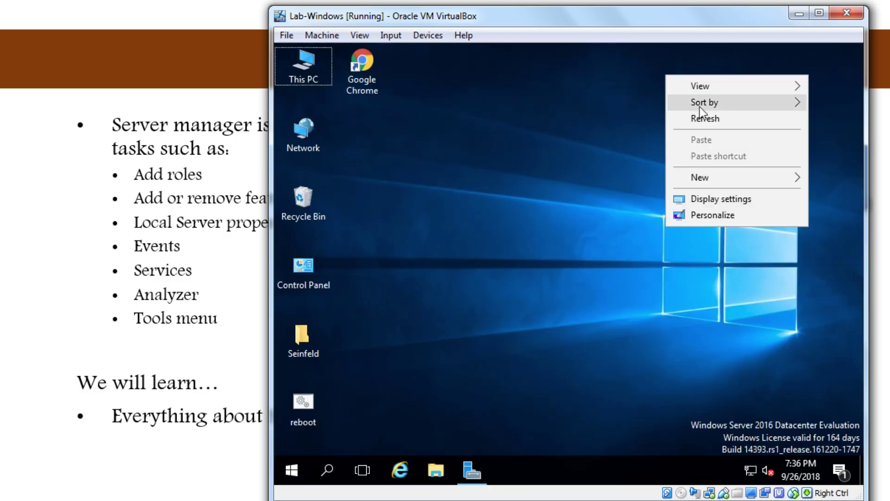
left_click(733, 214)
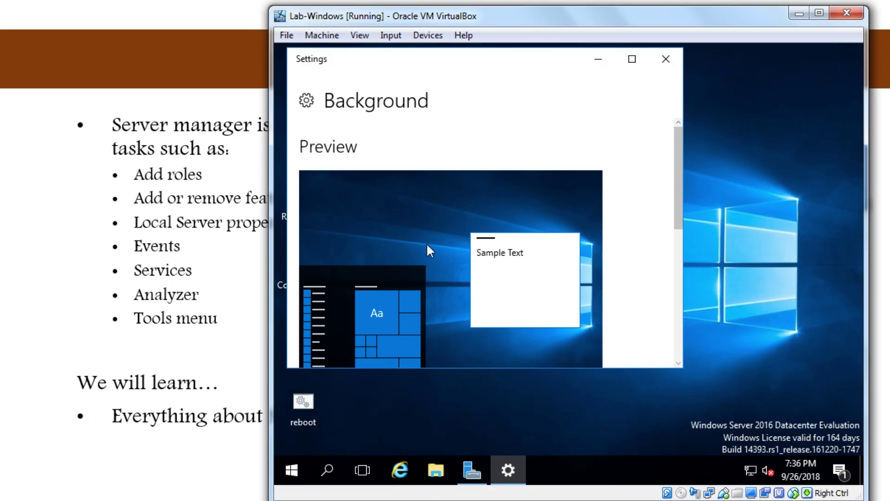
left_click(632, 59)
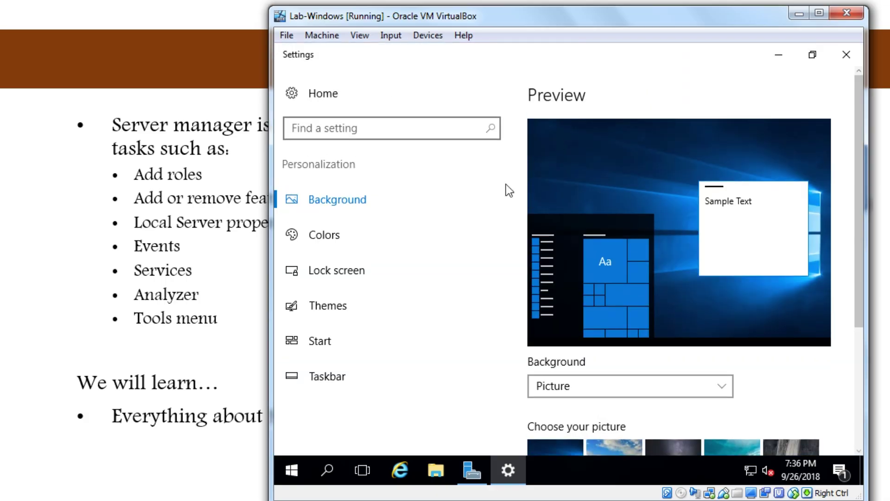
left_click(363, 316)
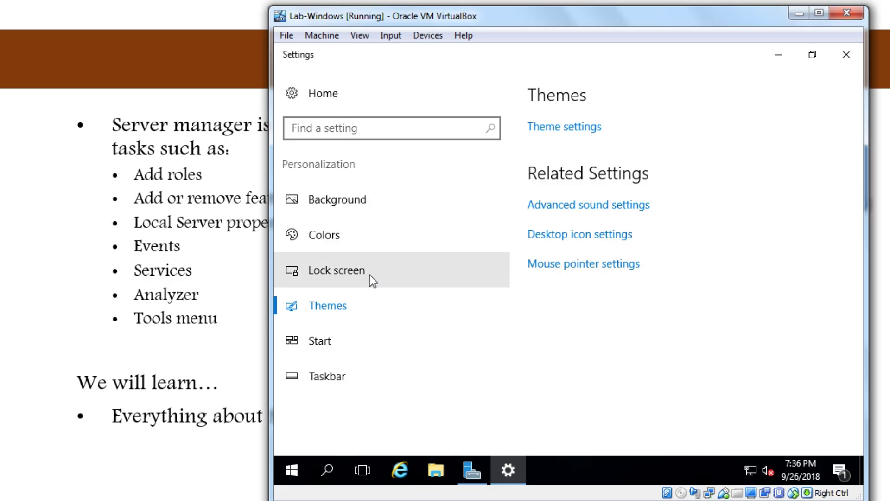
left_click(359, 202)
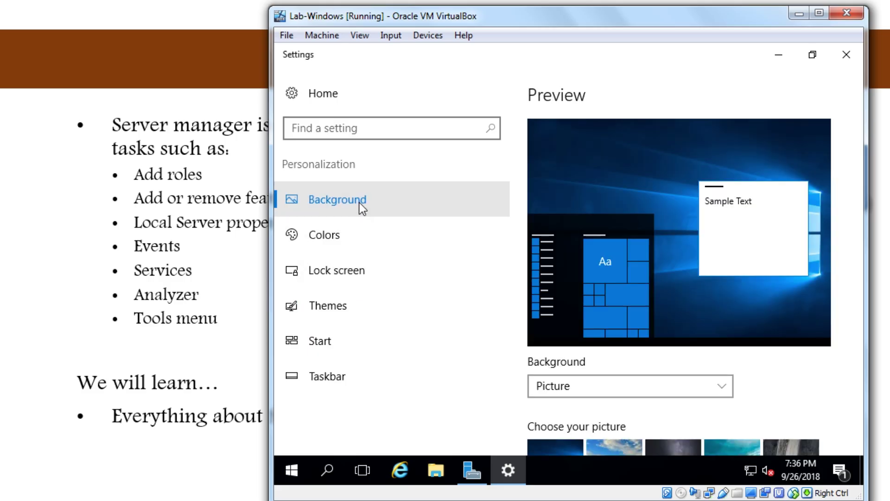
left_click(846, 55)
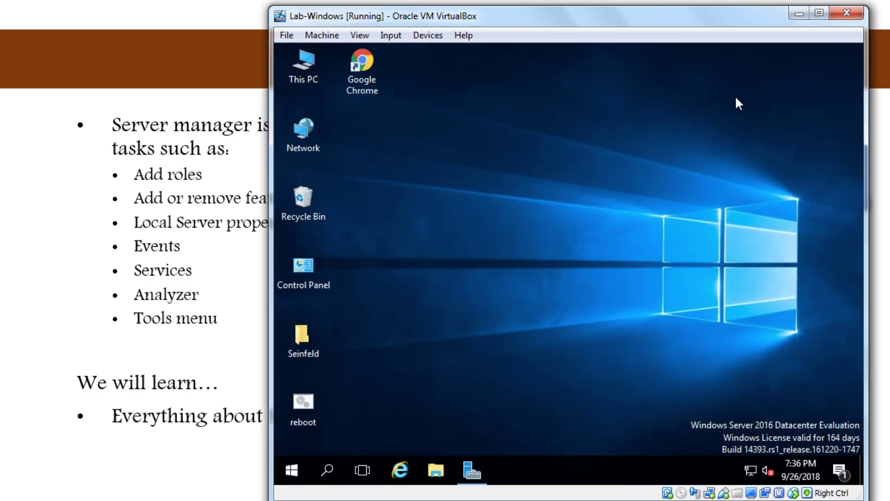
- Review the available resolutions in the advanced display settings and keep 800 × 600 selected
right_click(540, 193)
left_click(575, 321)
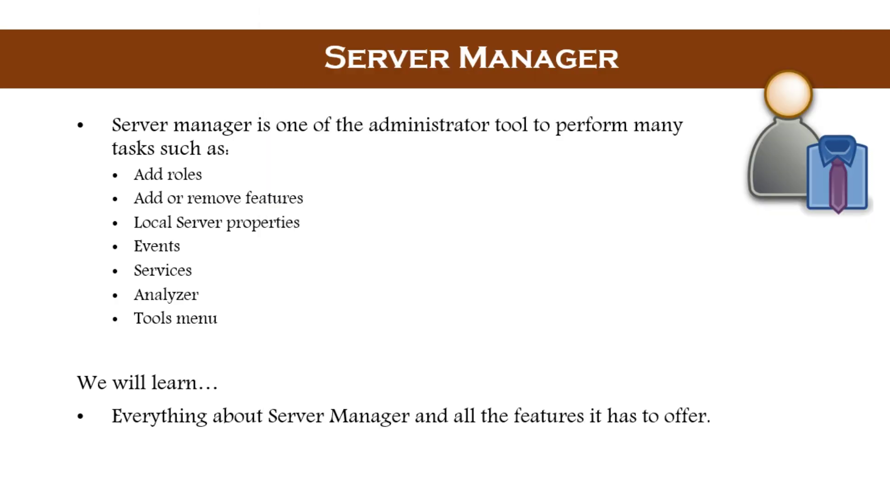
left_click(259, 449)
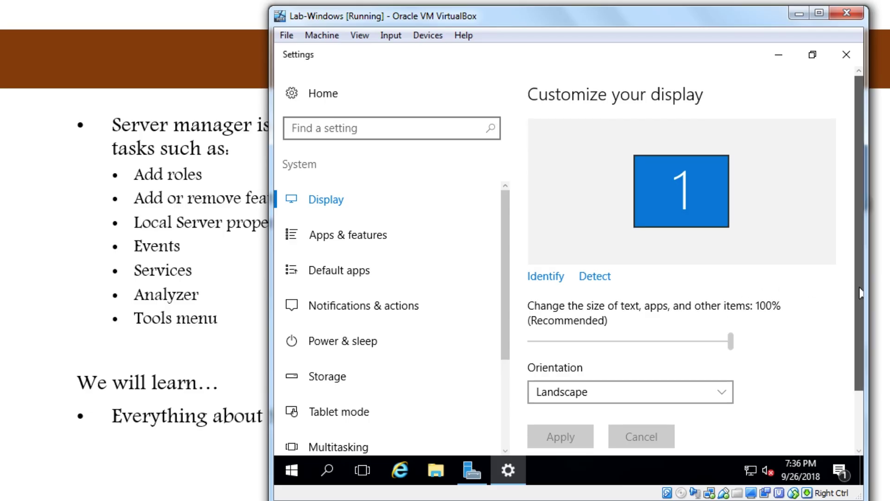
scroll(860, 293, "down", 2)
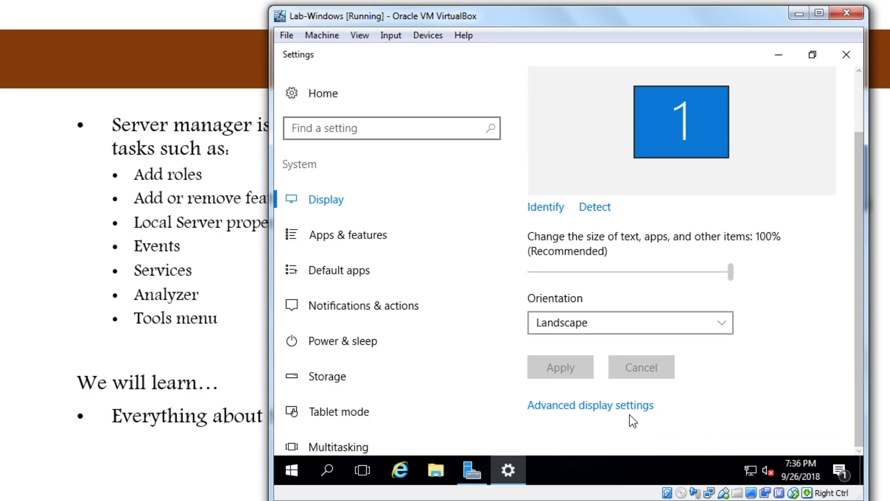
left_click(628, 410)
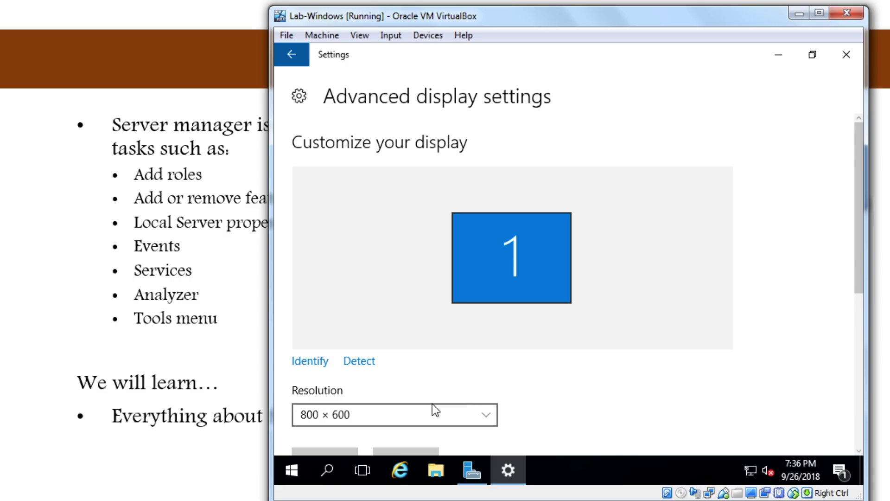
left_click(429, 413)
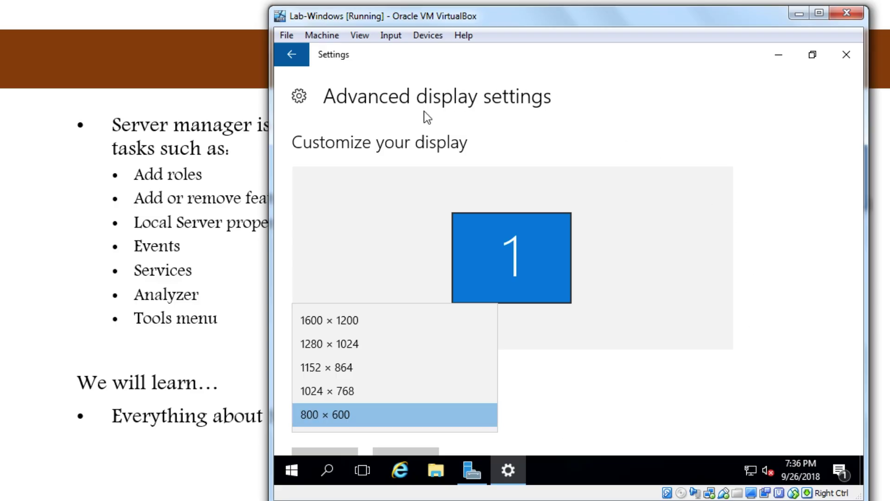
left_click_drag(624, 18, 605, 26)
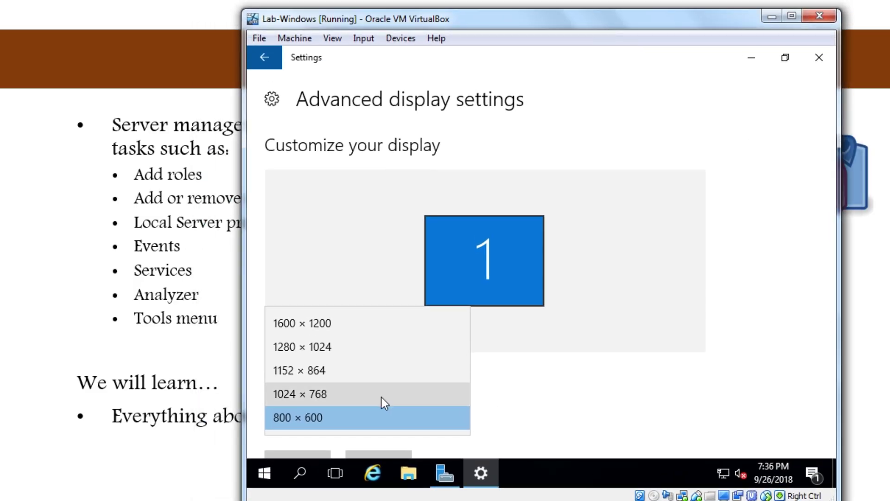
left_click(403, 424)
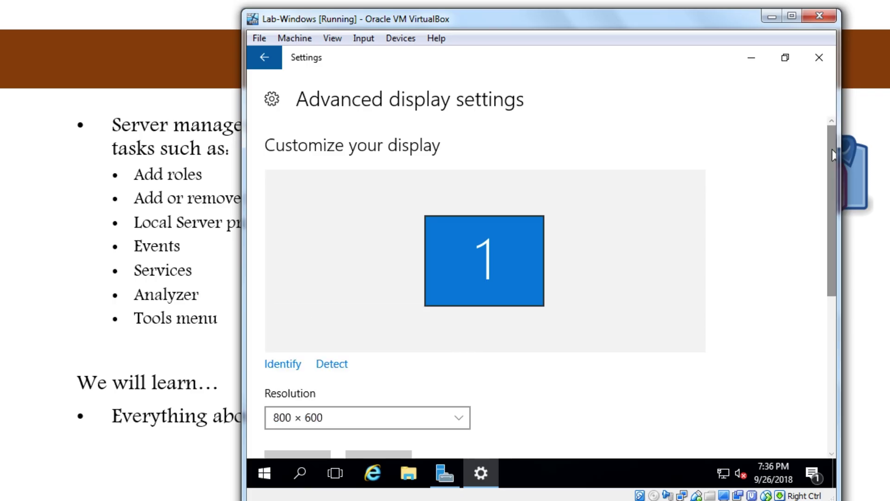
left_click(819, 57)
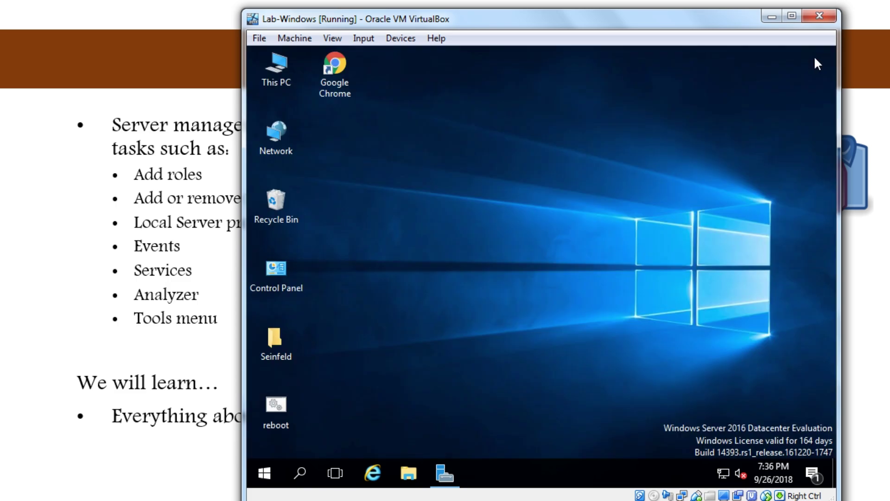
- Return to the Add Roles and Features Wizard and open the network adapter options from the Ethernet settings
left_click(445, 473)
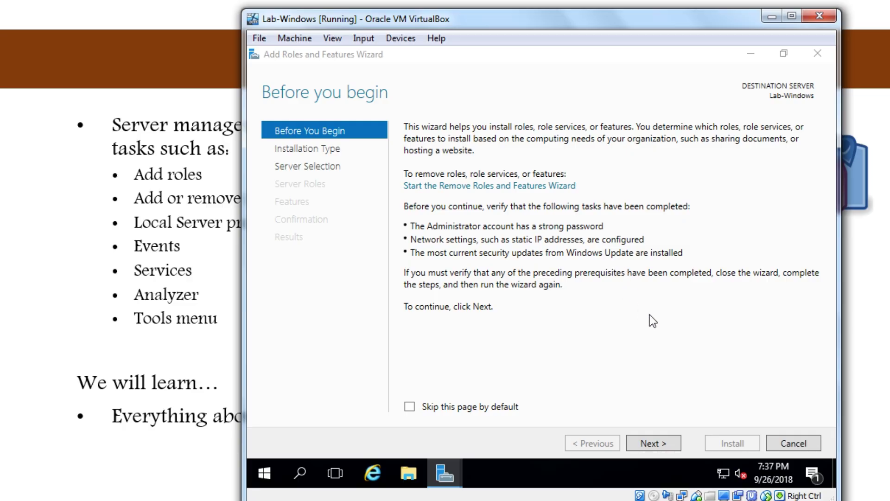
left_click(724, 474)
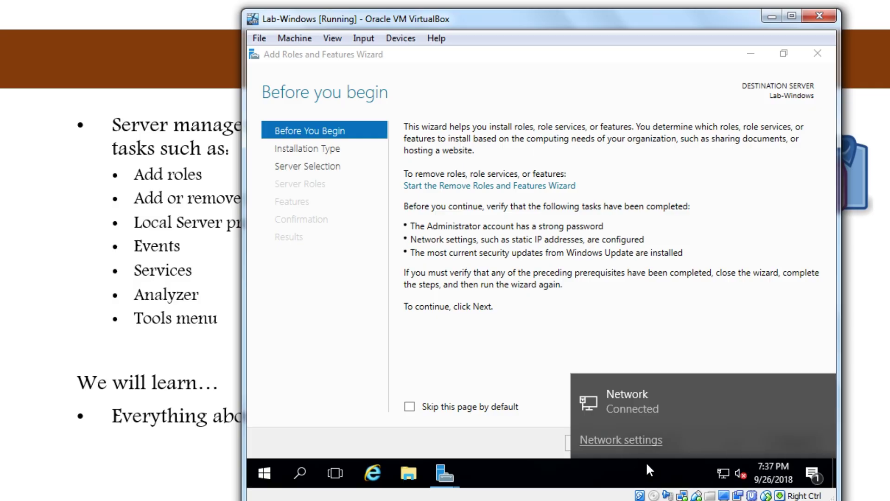
left_click(620, 441)
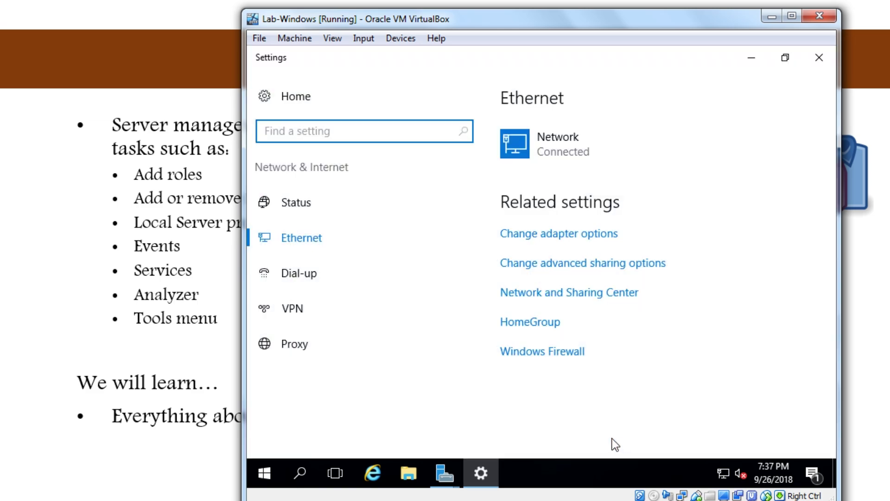
left_click(569, 234)
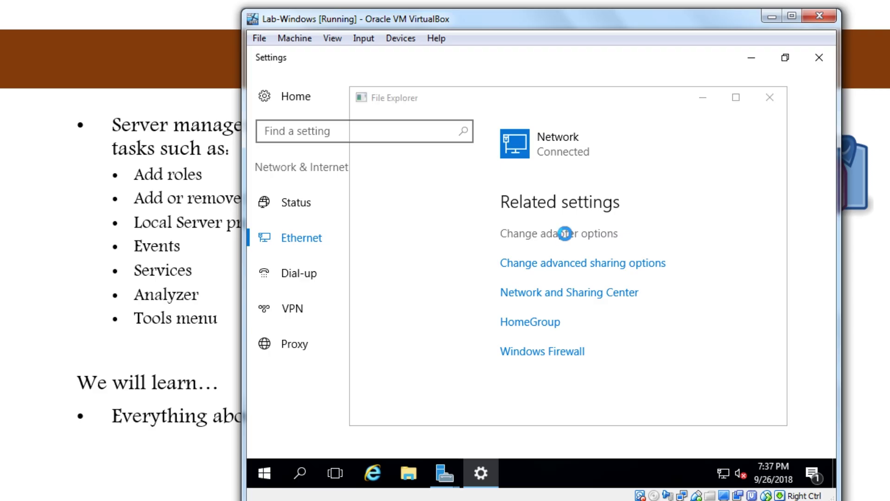
- Open the Ethernet adapter's Internet Protocol Version 4 (TCP/IPv4) properties to check how its IP address is assigned
left_click(403, 180)
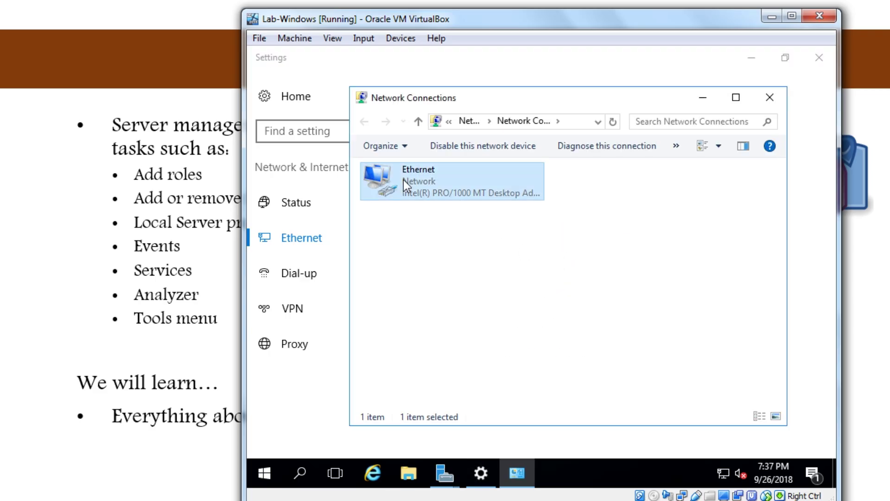
right_click(404, 180)
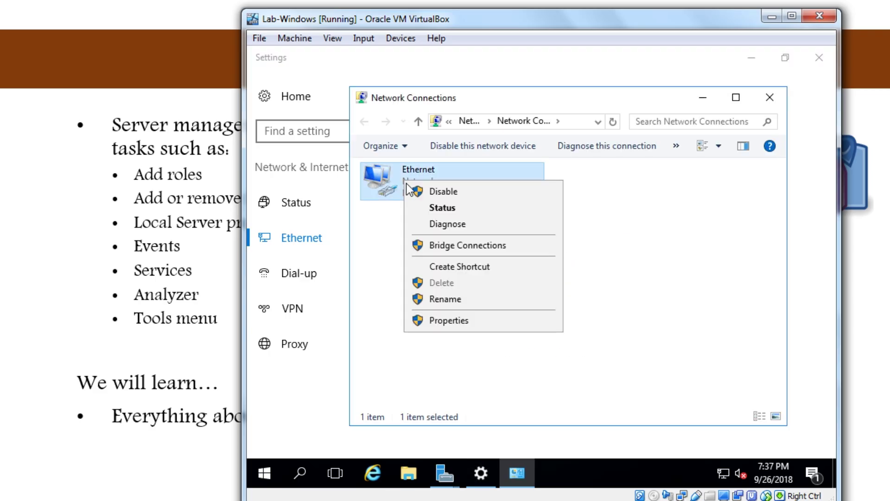
left_click(436, 325)
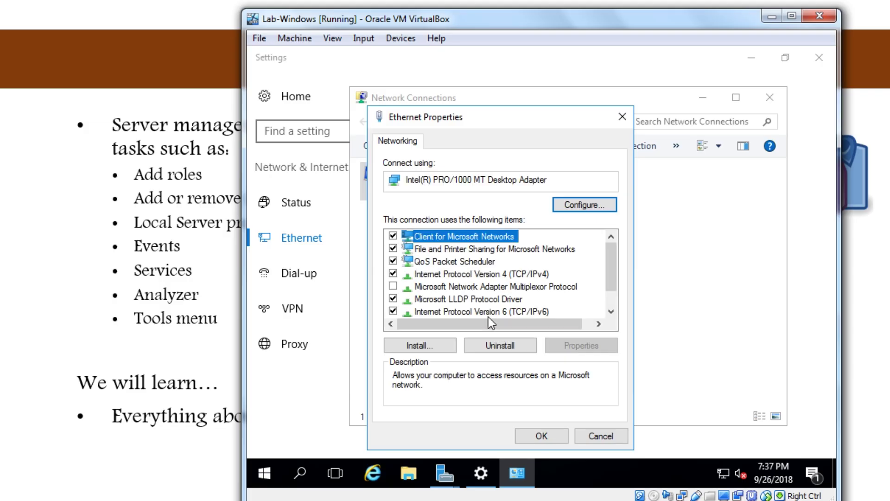
left_click(516, 276)
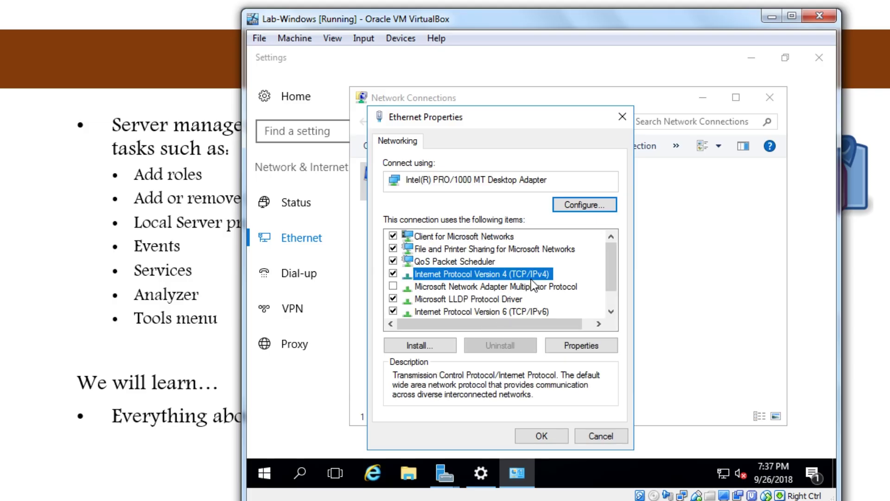
left_click(569, 355)
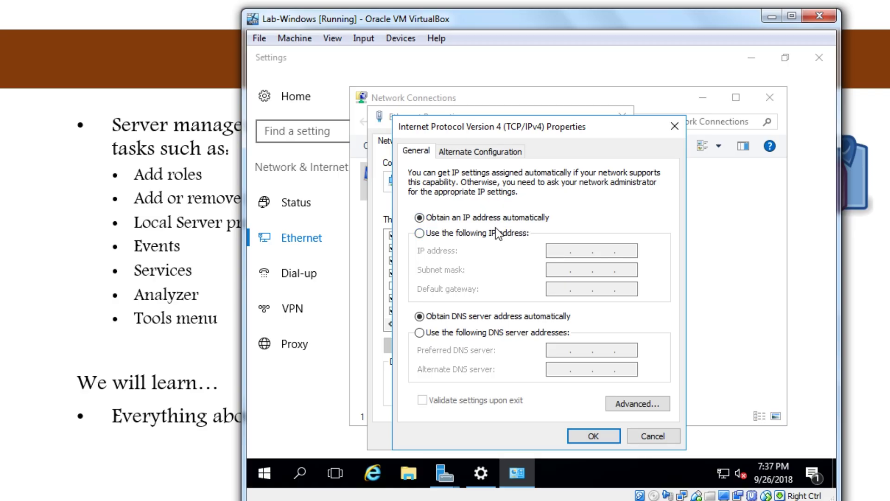
- Cancel the TCP/IPv4 and Ethernet properties without changes and close the Network Connections and Settings windows
left_click_drag(501, 138, 432, 96)
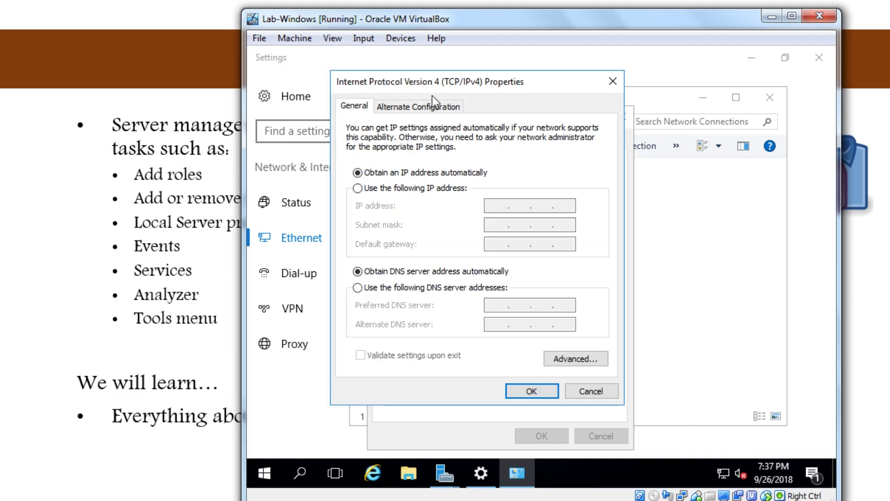
left_click(610, 394)
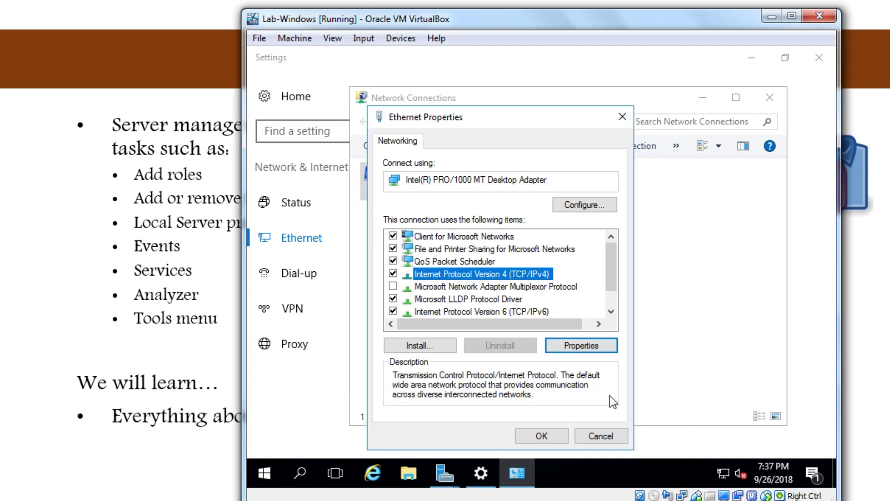
left_click(591, 431)
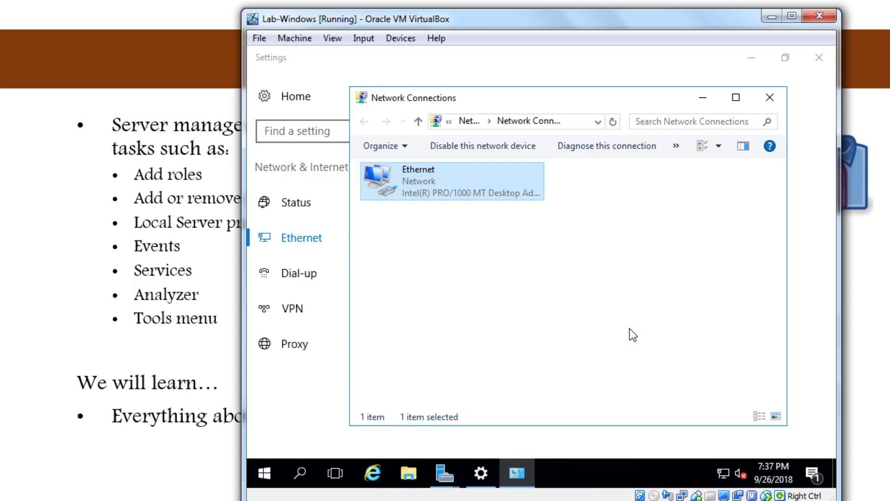
left_click(769, 98)
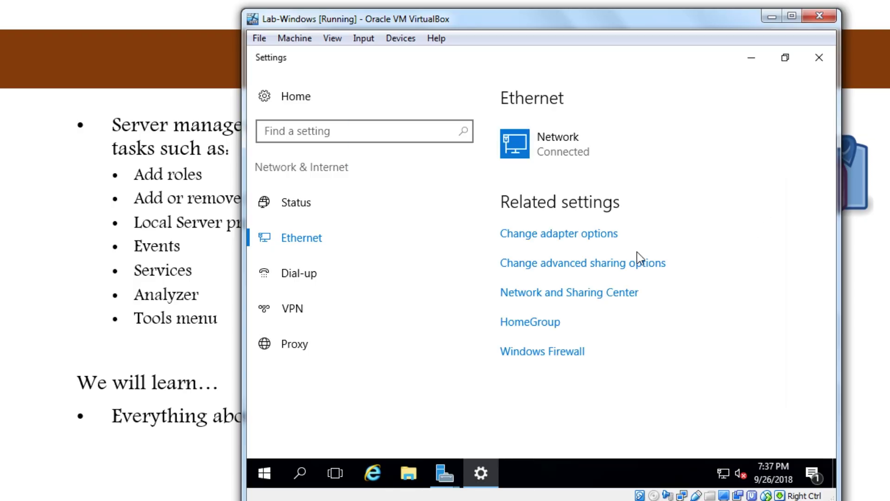
left_click(820, 57)
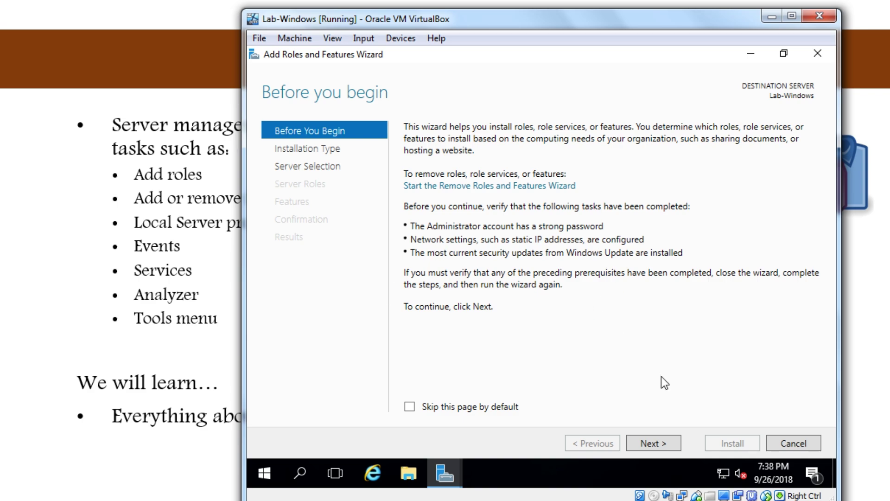
- Proceed through the wizard with a role-based or feature-based installation on Lab-Windows from the server pool
left_click(660, 446)
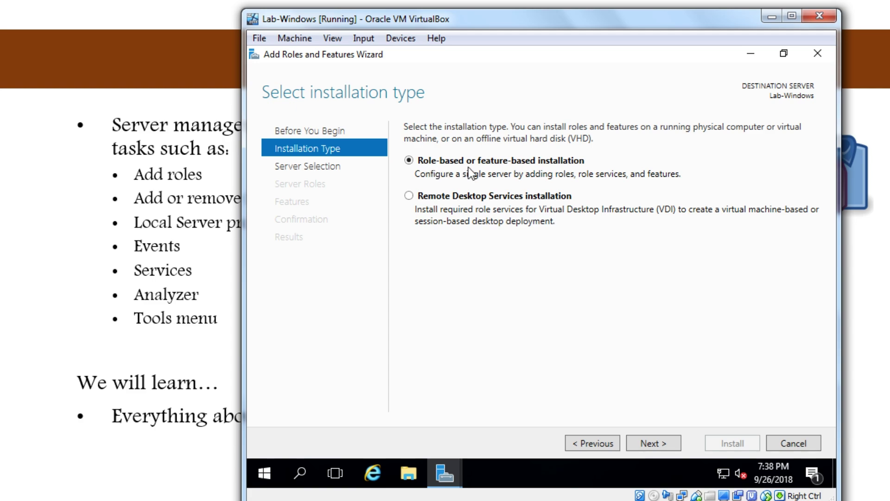
left_click(650, 444)
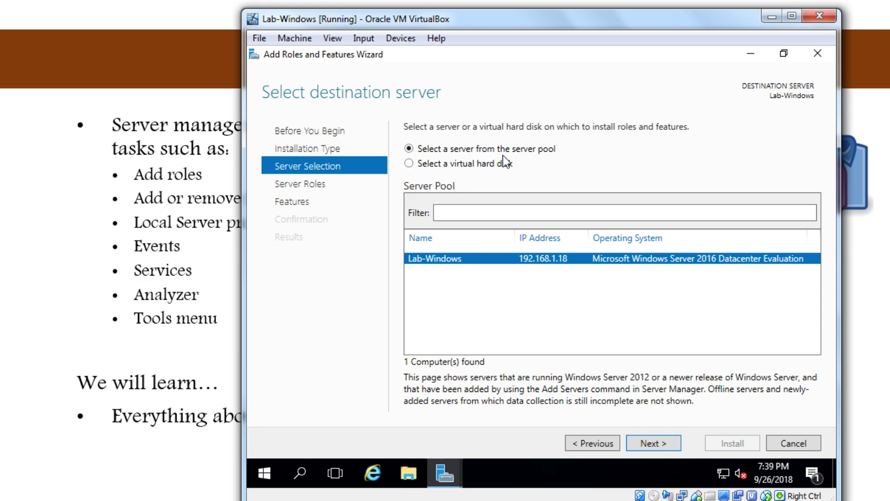
left_click(656, 445)
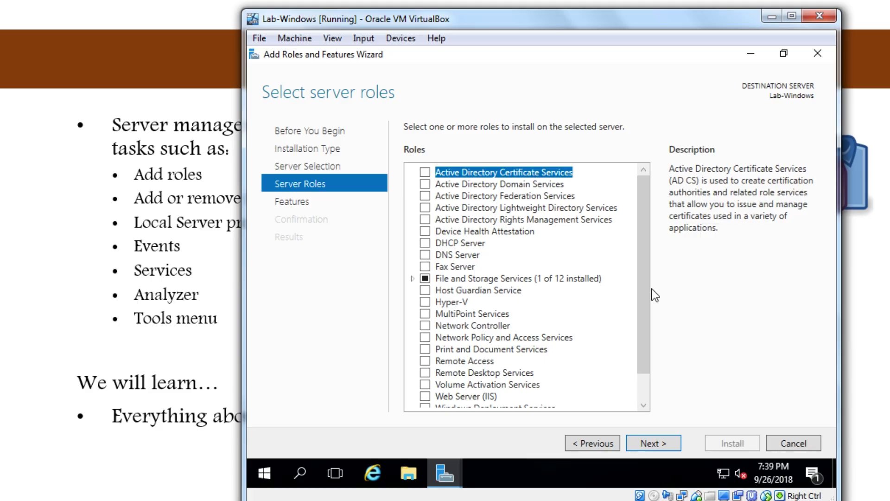
- Look through the list of available server roles without selecting any, peeking ahead at the features list and returning
left_click_drag(651, 296, 644, 319)
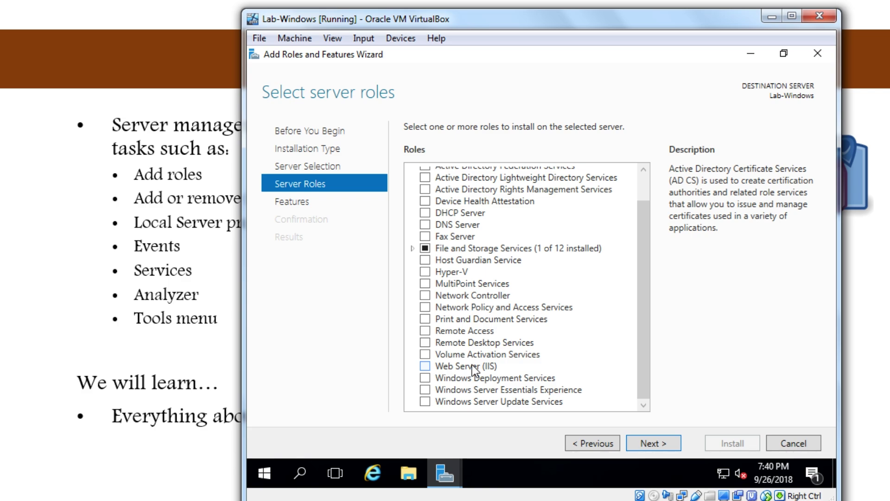
left_click_drag(641, 281, 635, 240)
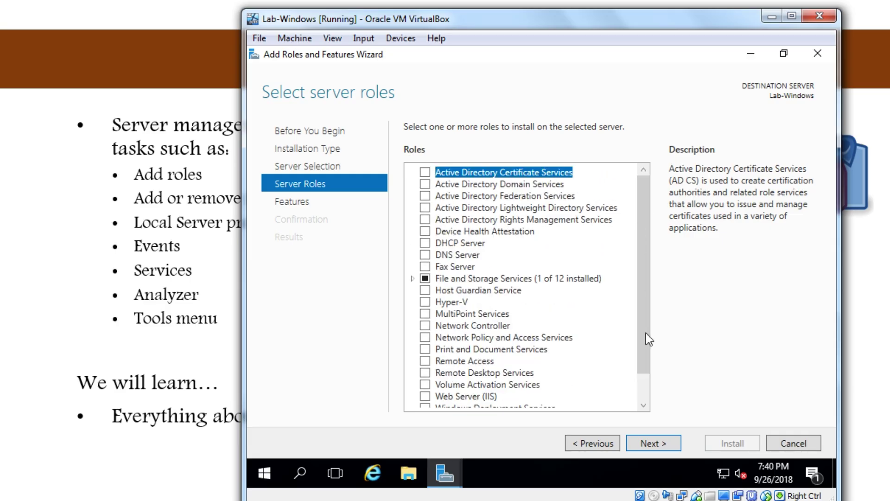
left_click(662, 438)
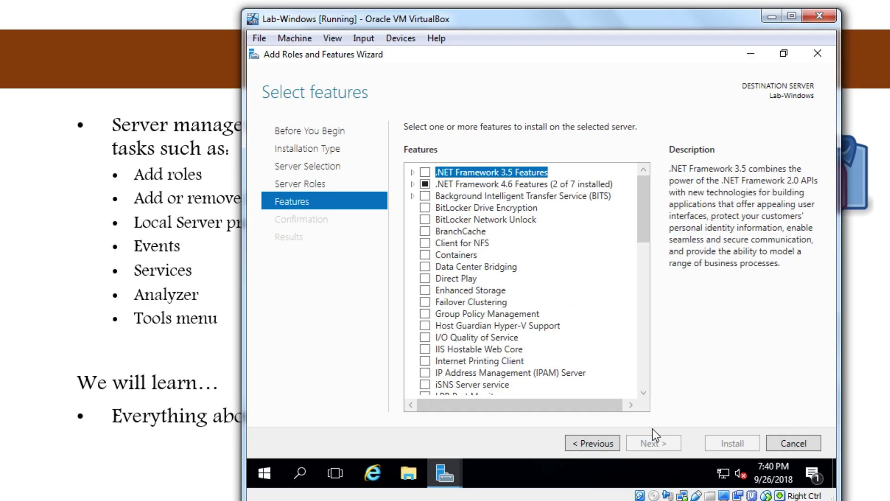
left_click(593, 442)
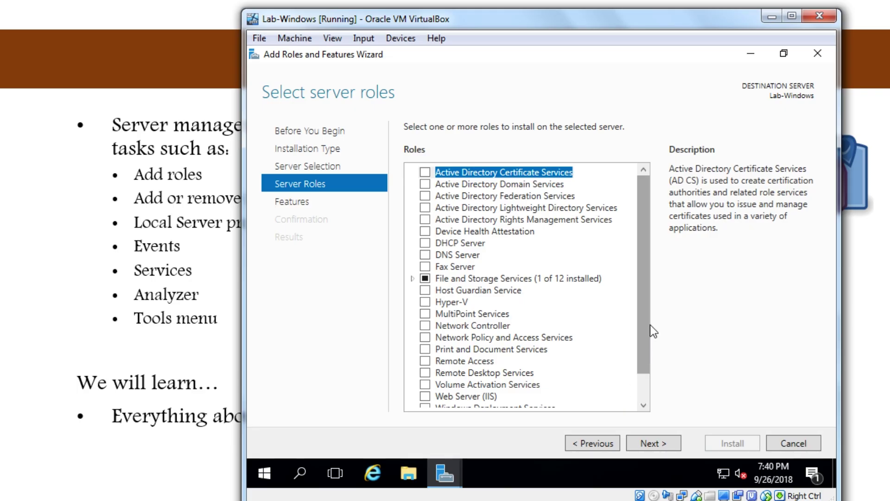
left_click_drag(644, 326, 647, 239)
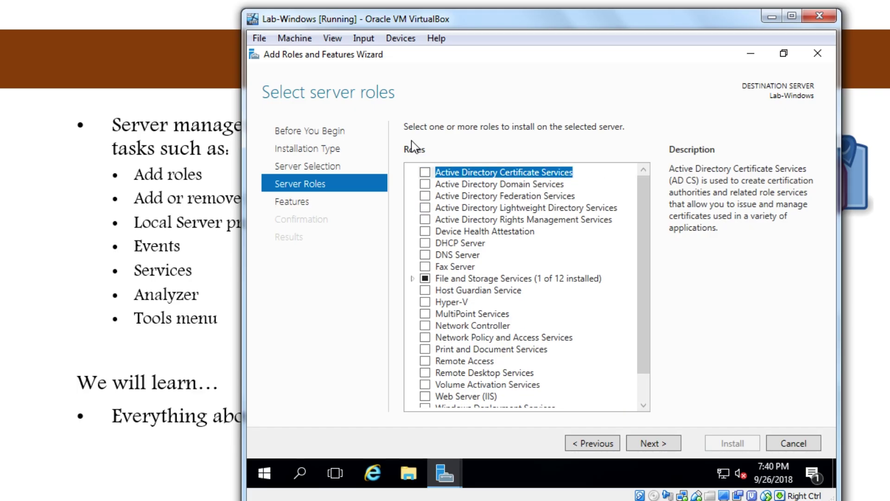
- Continue to the features list and select the Telnet Client feature for installation
left_click(653, 436)
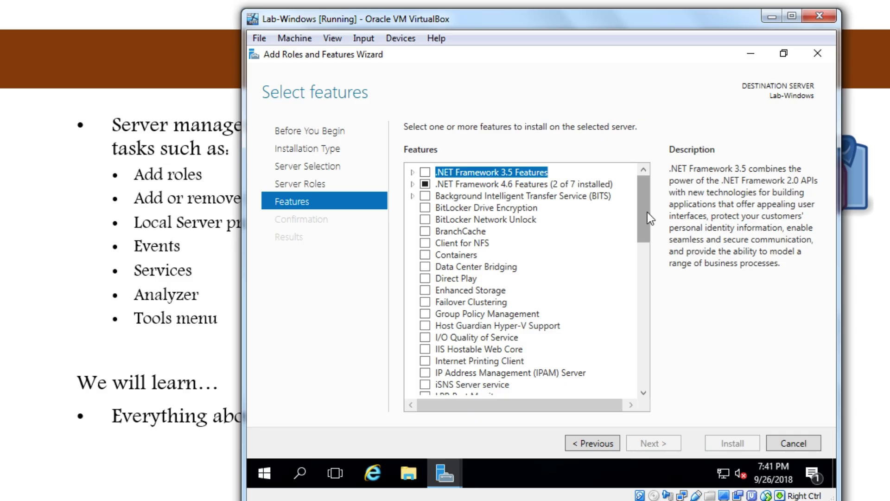
left_click_drag(647, 212, 645, 322)
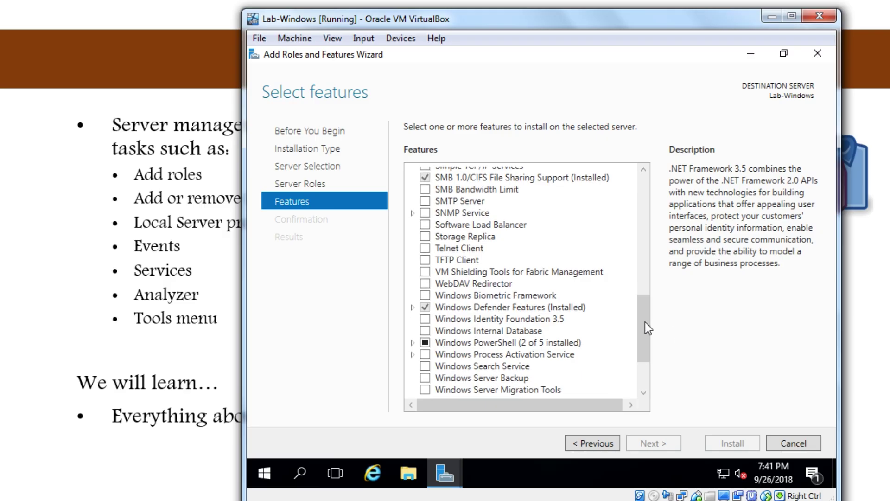
left_click(425, 250)
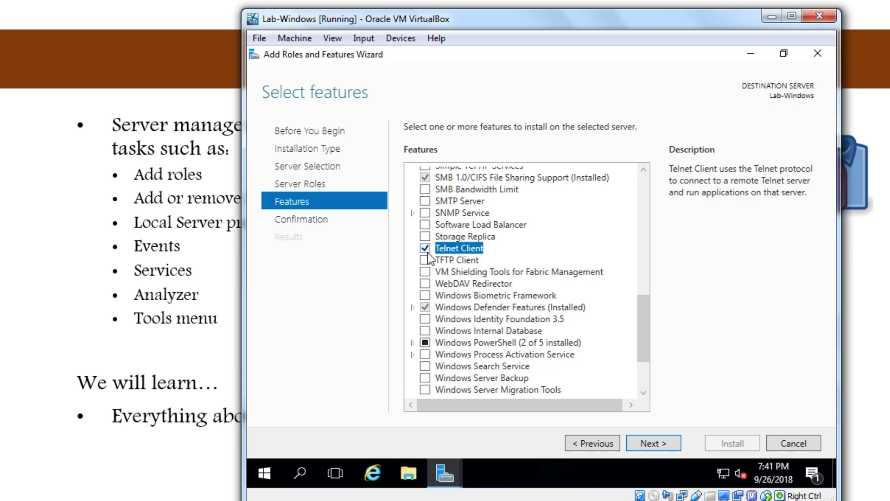
left_click_drag(647, 323, 660, 311)
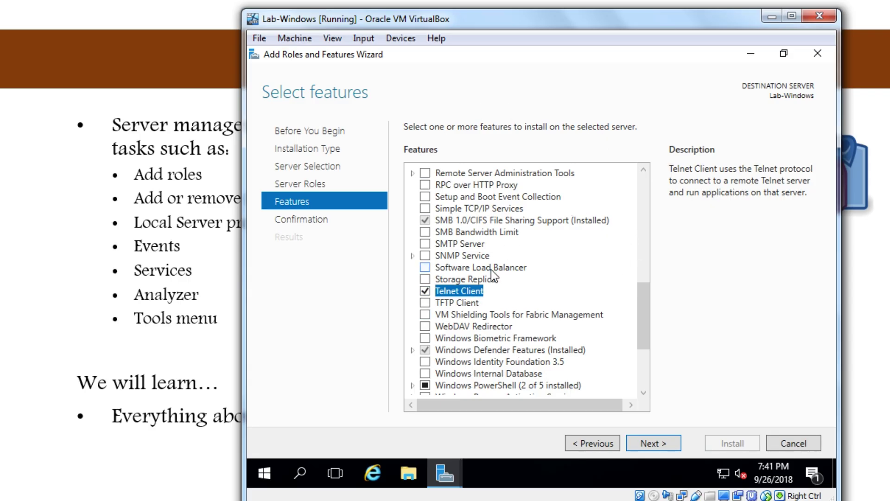
- Open a Command Prompt, run telnet to test whether the command is available, and minimize the prompt
left_click(305, 466)
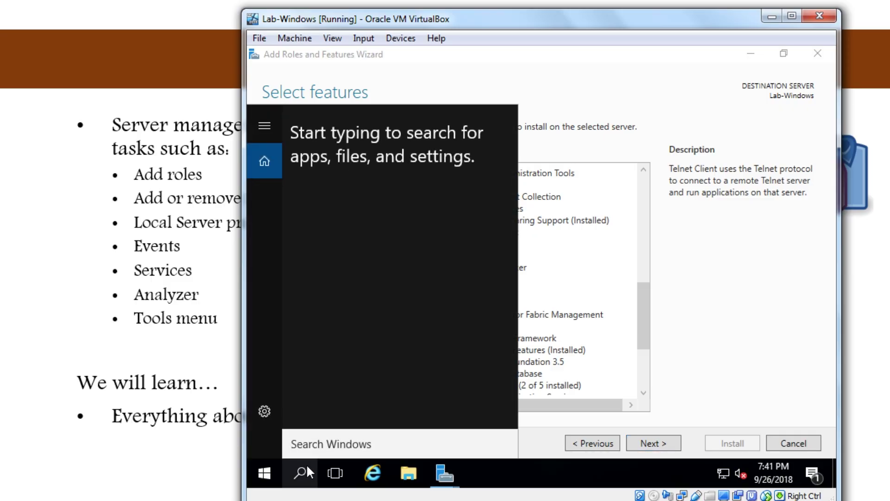
type("cmd")
key("Return")
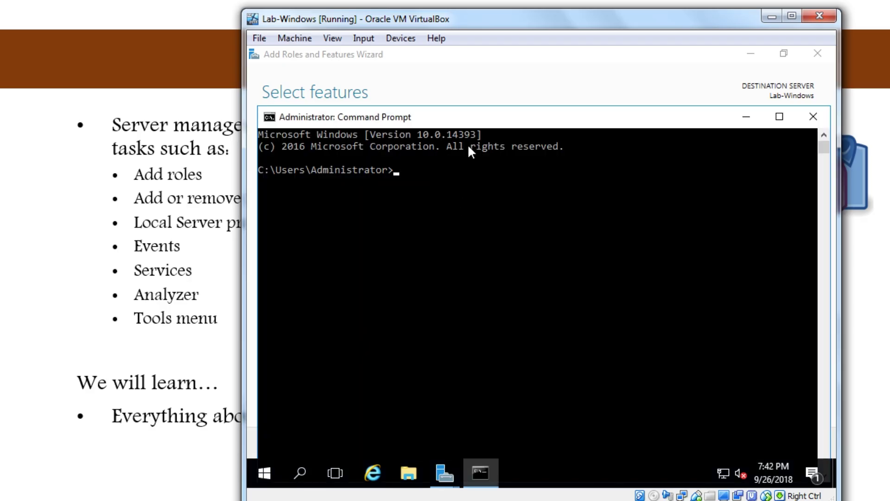
left_click_drag(465, 126, 466, 91)
type("telnet")
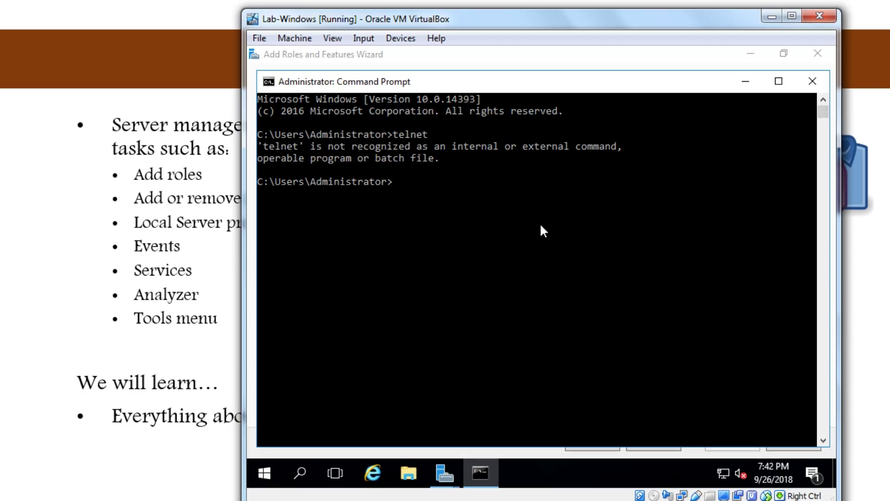
left_click(744, 83)
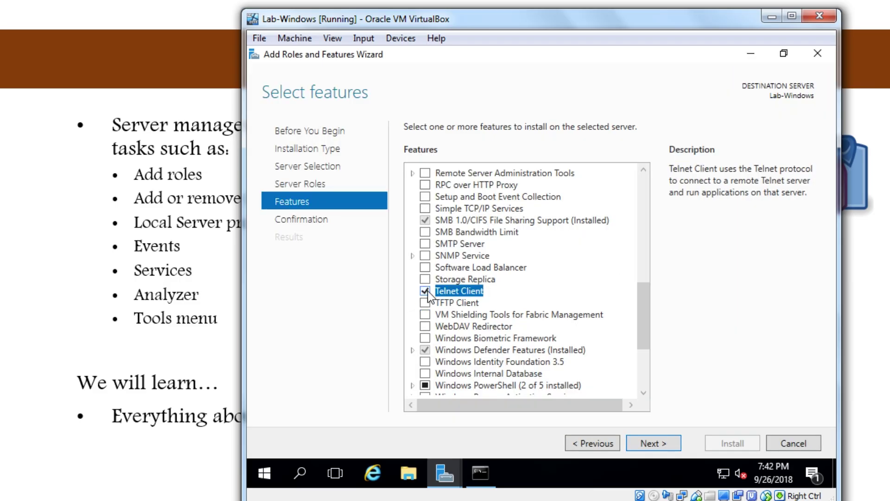
- Allow automatic restart of the destination server if required and install the Telnet Client
left_click(653, 444)
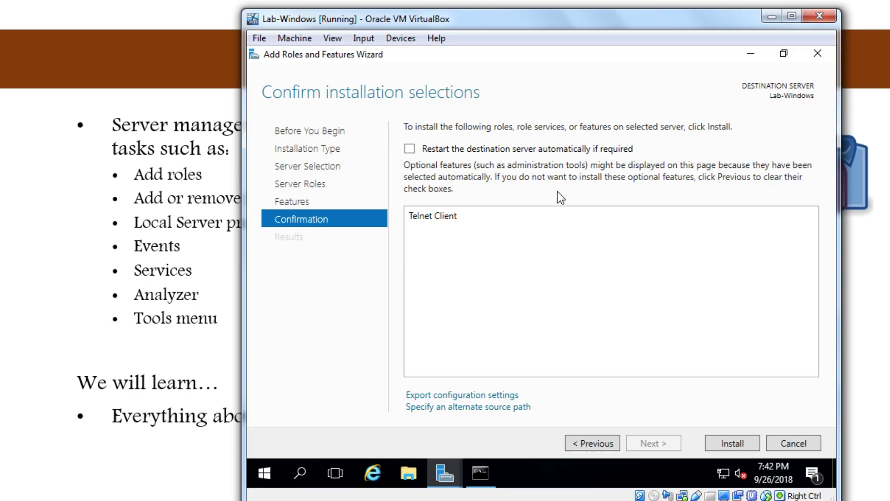
left_click(474, 149)
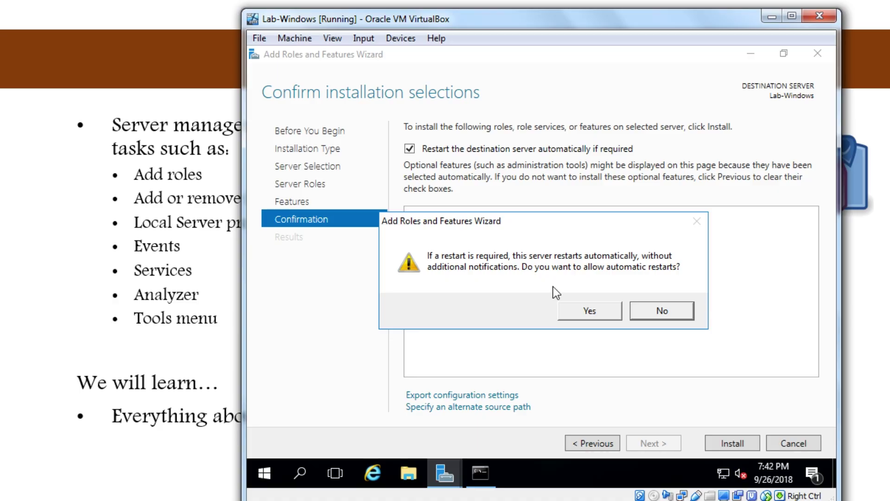
left_click(592, 316)
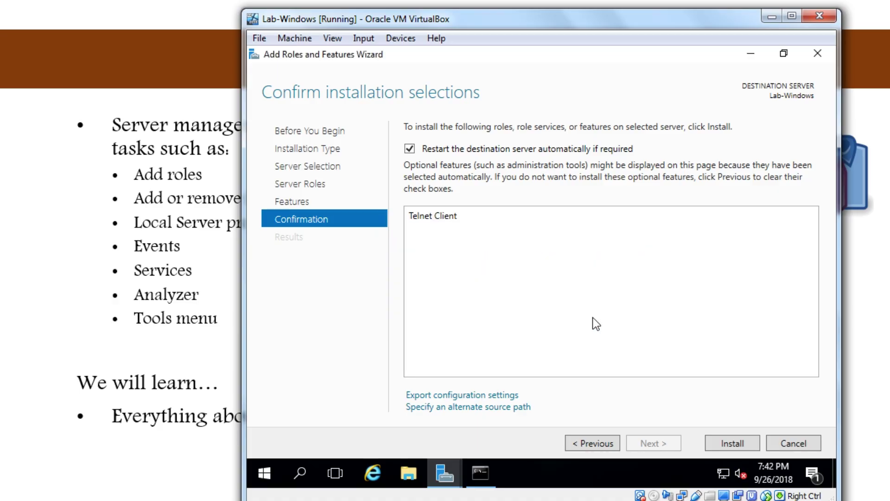
left_click(741, 442)
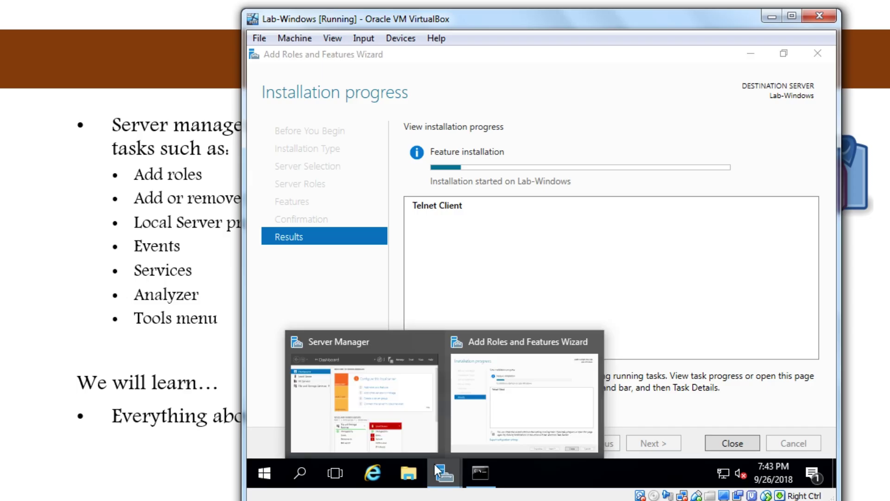
- Minimize the wizard to show the Server Manager dashboard, then reopen it to check the installation progress and close it
left_click(756, 52)
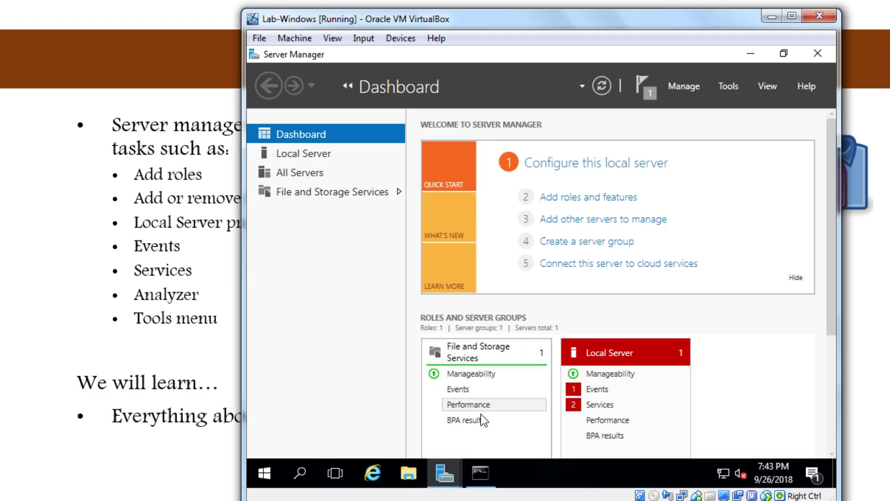
mouse_move(450, 467)
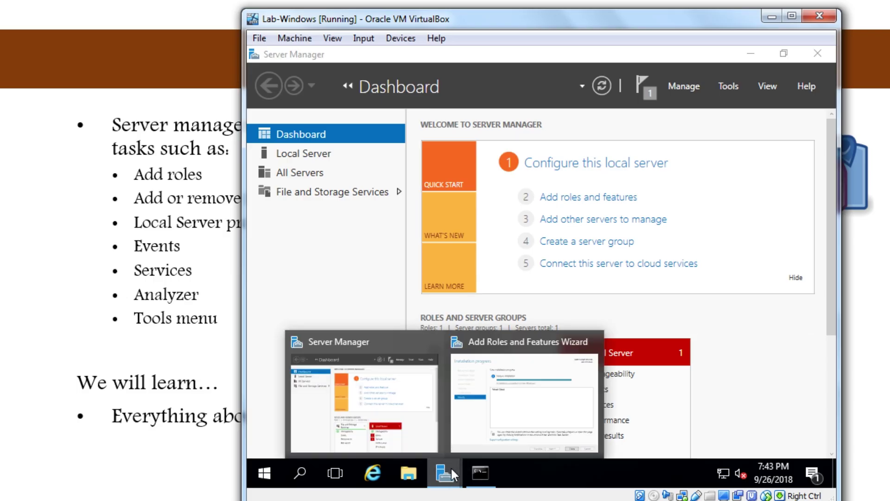
left_click(482, 438)
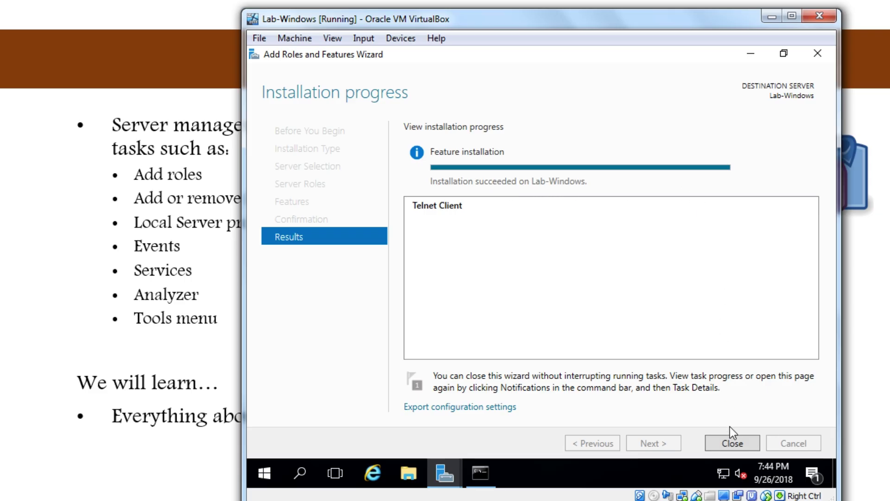
left_click(732, 441)
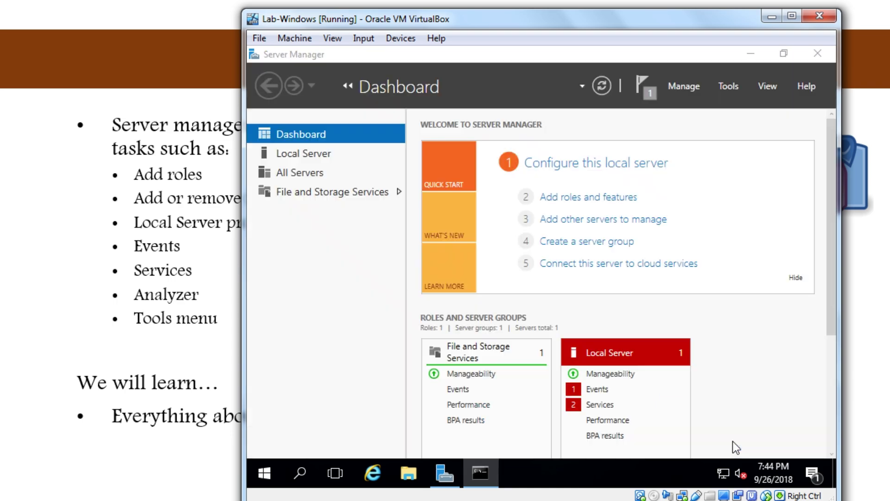
- Return to the Command Prompt and run telnet to verify the installed Telnet Client
left_click(489, 463)
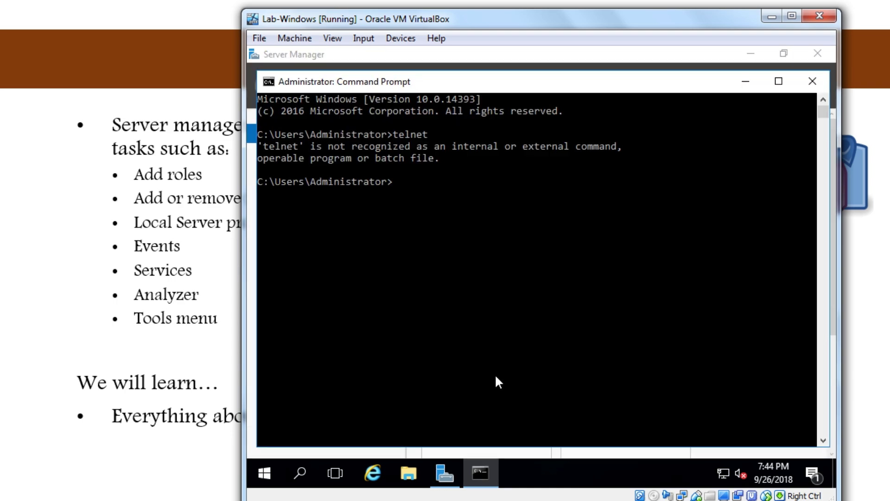
type("telnet")
key("Return")
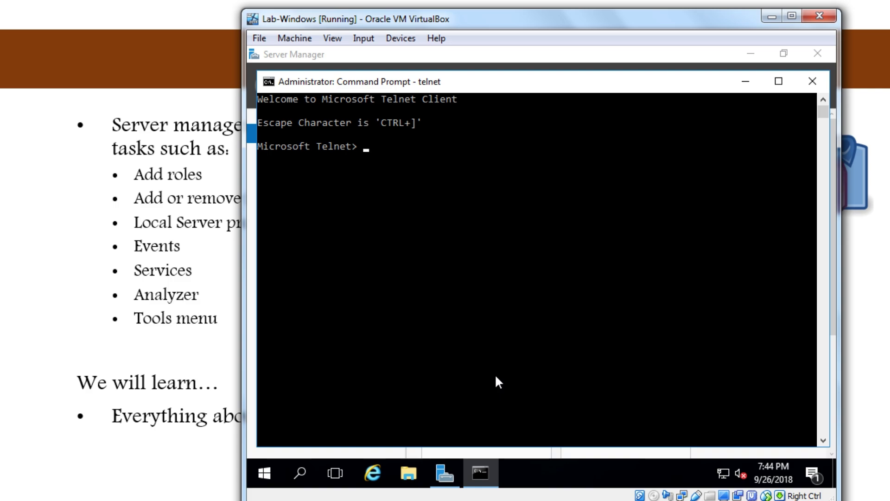
- Try exit in the Telnet session, leave it with quit, and close the Command Prompt with exit
type("exit")
key("Return")
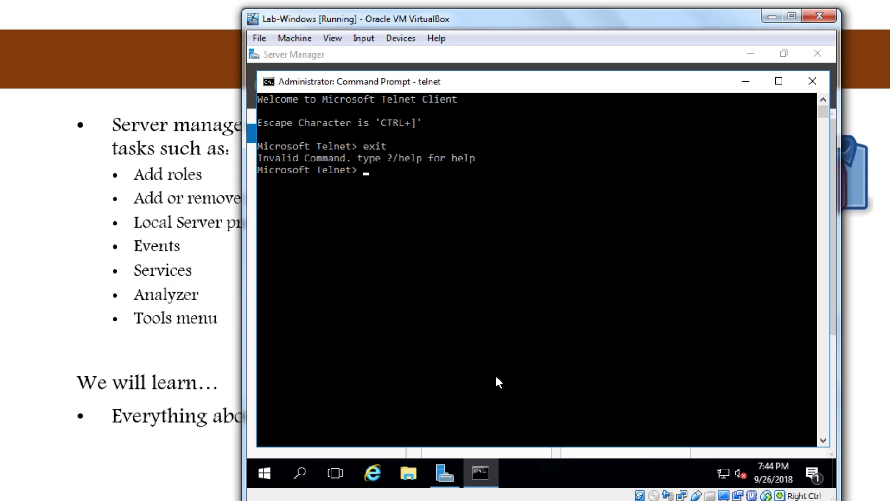
type("quit")
key("Return")
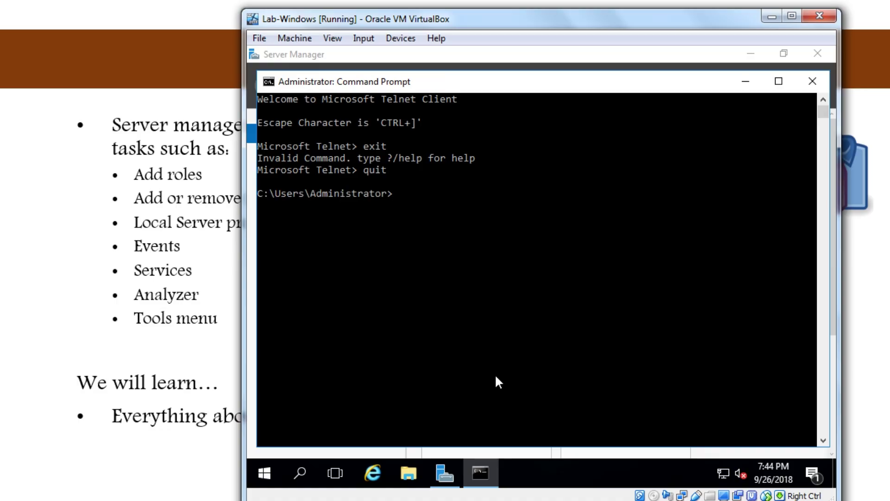
type("exit")
key("Return")
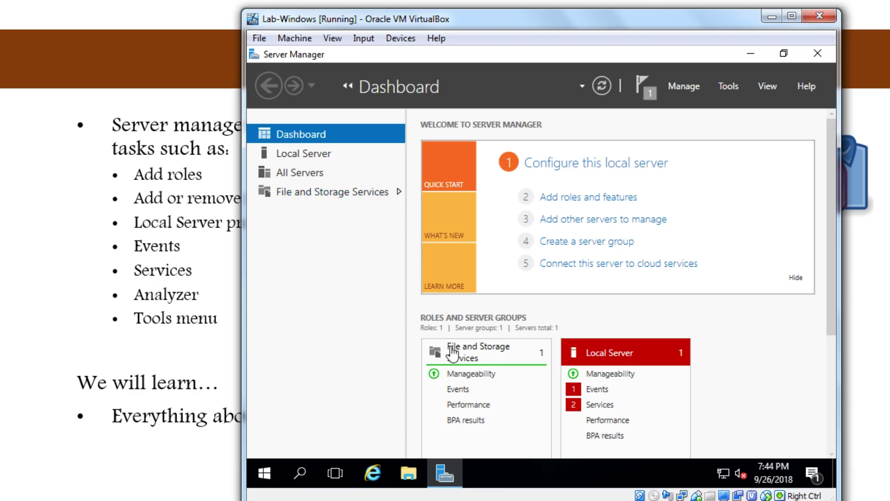
- Open the Local Server page and review its full properties and the list of events
left_click(310, 157)
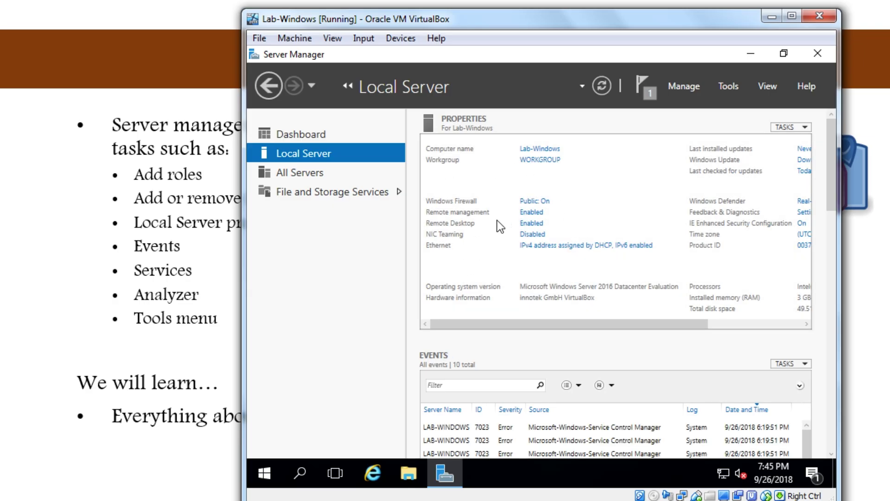
left_click_drag(650, 321, 742, 316)
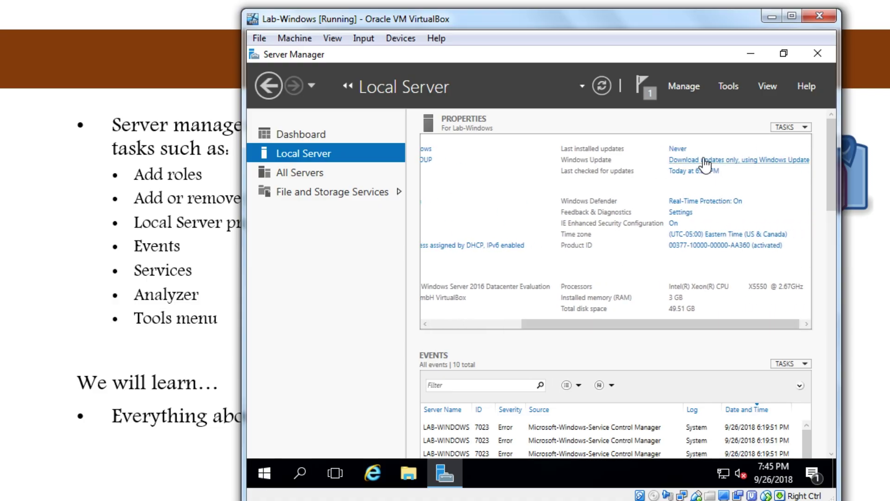
left_click_drag(673, 321, 648, 321)
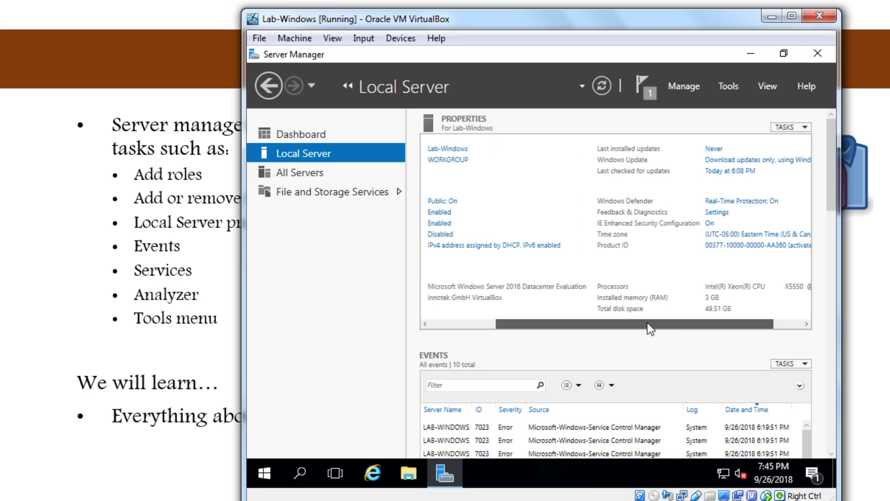
left_click_drag(833, 198, 833, 217)
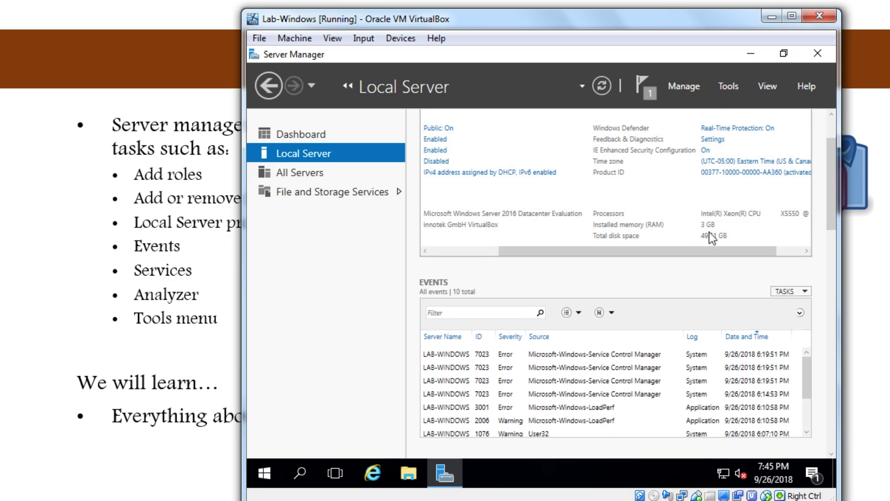
left_click_drag(699, 247, 574, 249)
left_click_drag(694, 248, 619, 254)
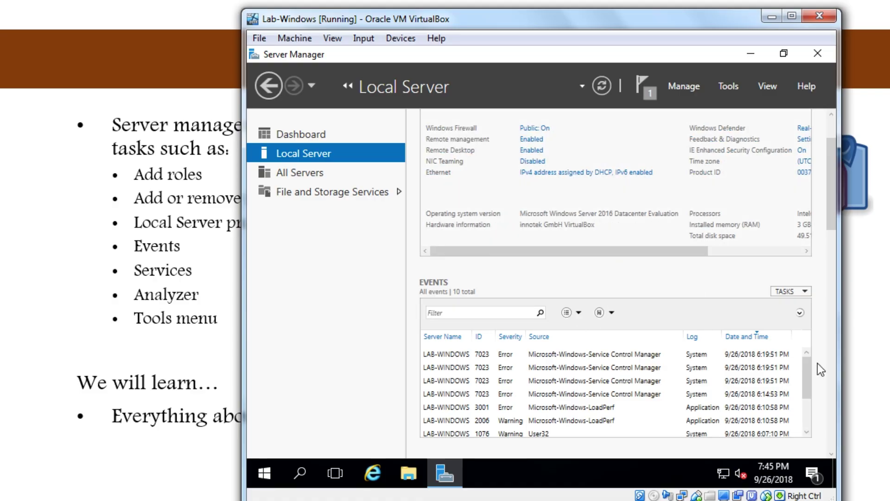
left_click_drag(806, 368, 793, 351)
- View the All Servers page, then inspect the System Reserved and C: volumes under File and Storage Services
left_click(292, 171)
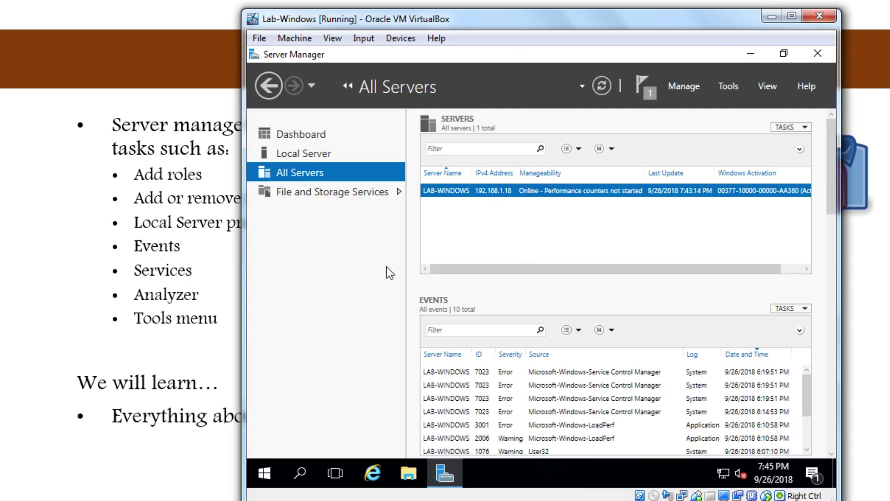
left_click(350, 196)
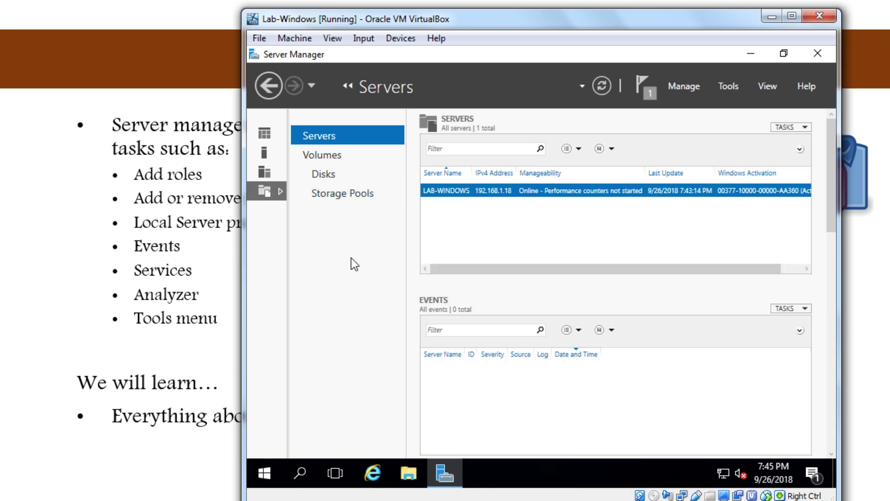
left_click(339, 157)
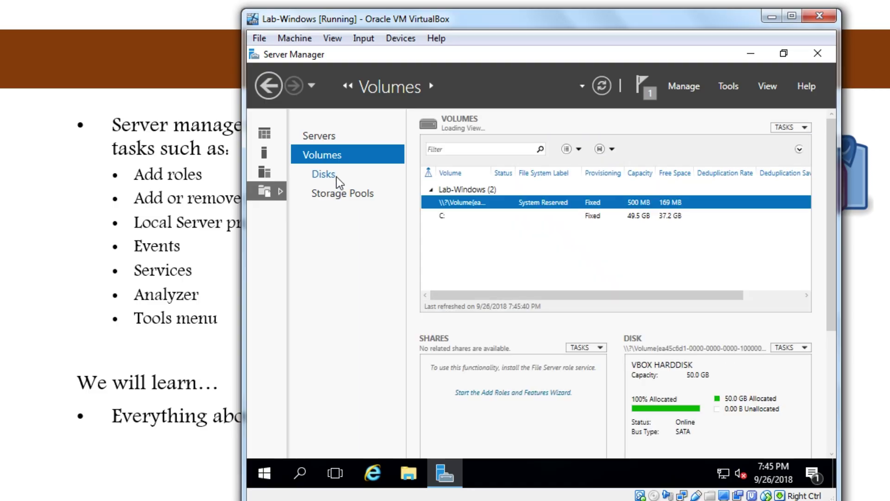
left_click(466, 222)
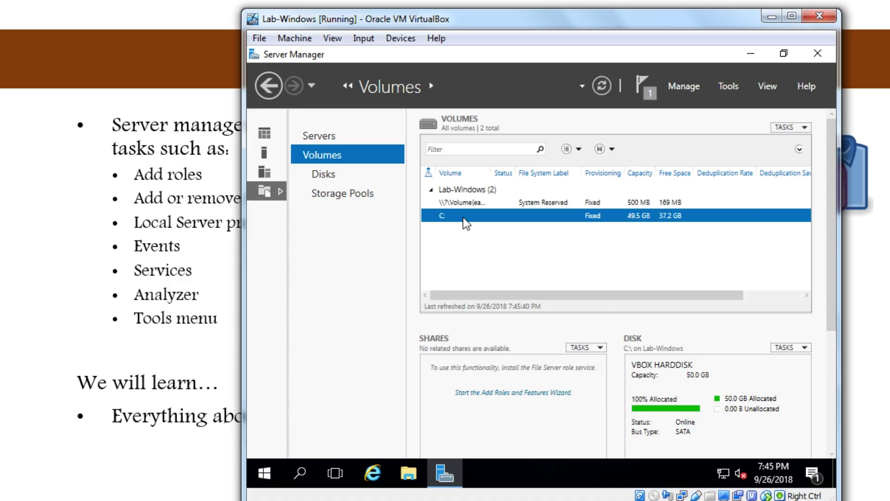
left_click(466, 203)
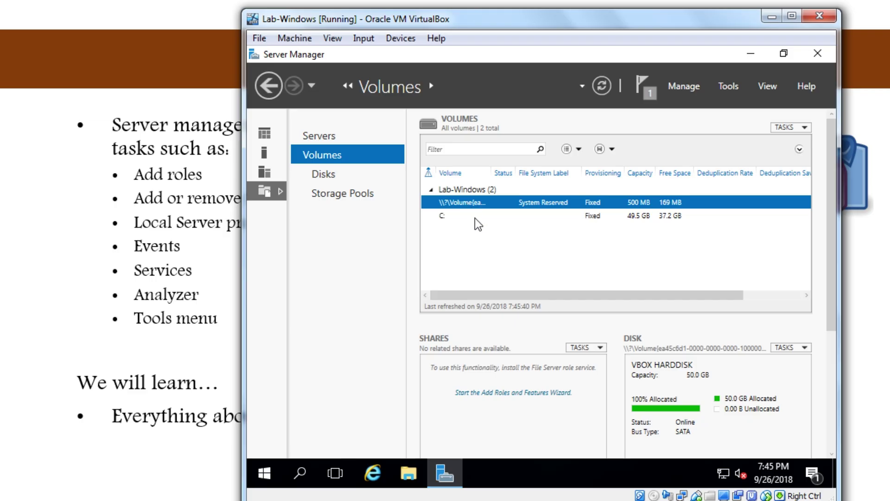
left_click(475, 218)
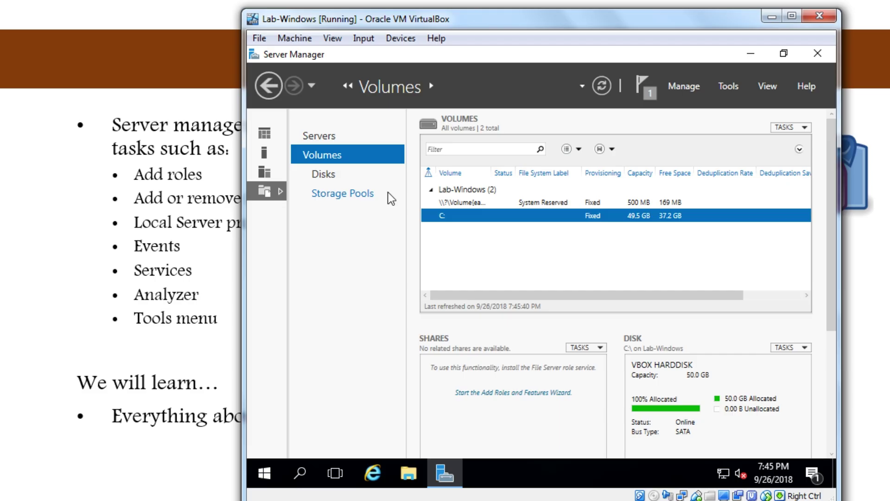
- Review the Disks and Storage Pools pages of File and Storage Services, then return to the Dashboard
left_click(364, 178)
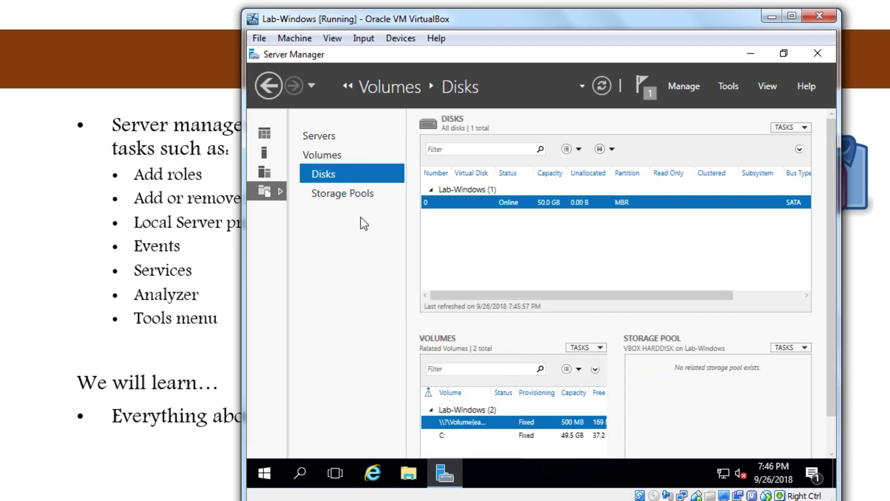
left_click(352, 195)
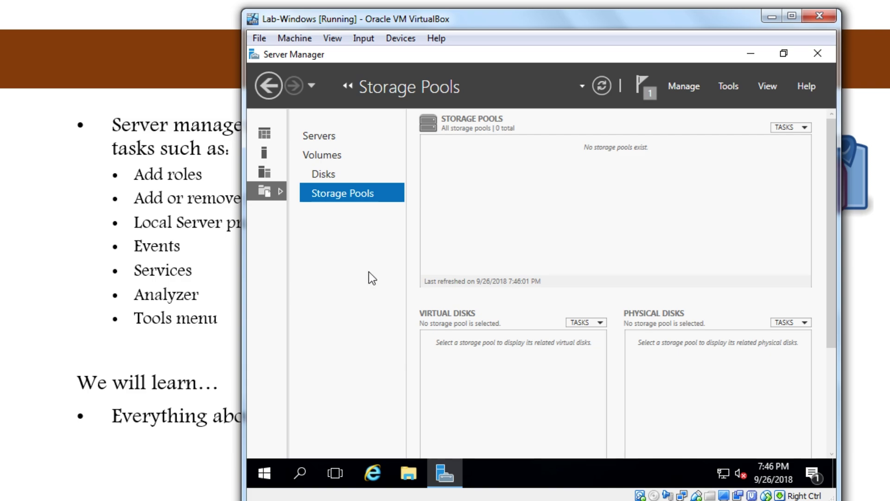
left_click(270, 88)
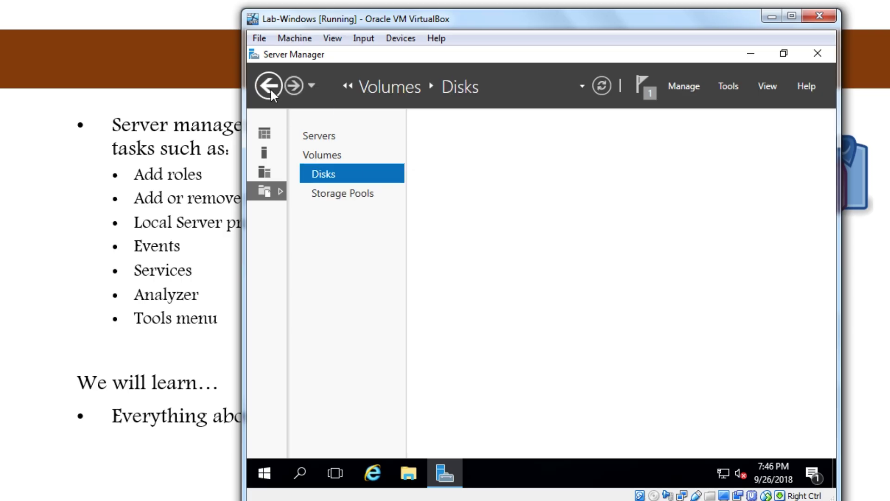
left_click(270, 88)
left_click(271, 88)
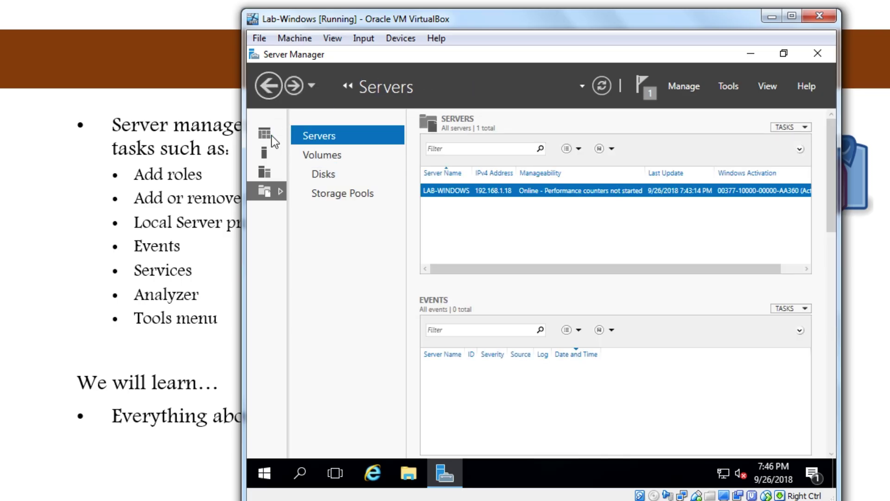
left_click(267, 132)
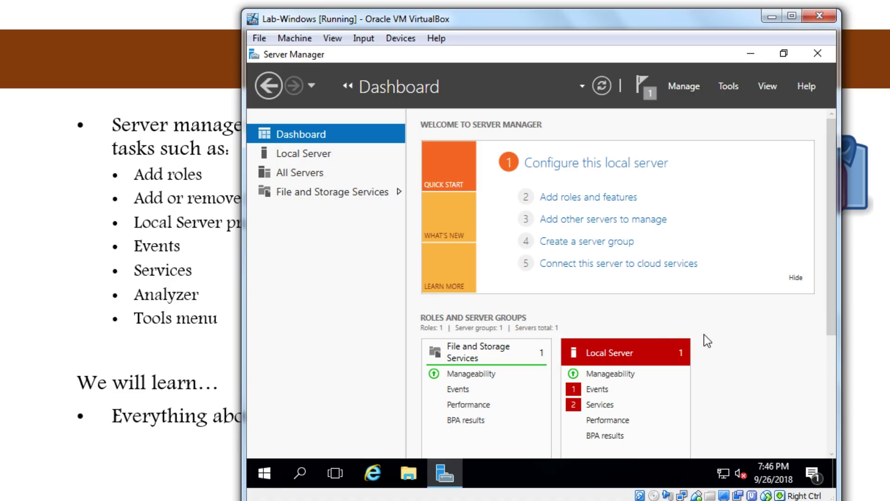
- View the manageability details of File and Storage Services from the Dashboard and close them
left_click_drag(834, 304, 833, 417)
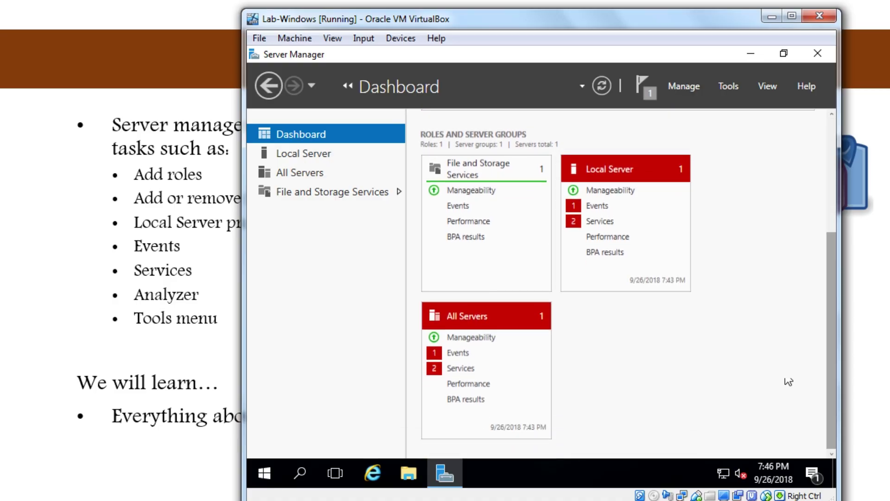
left_click(463, 192)
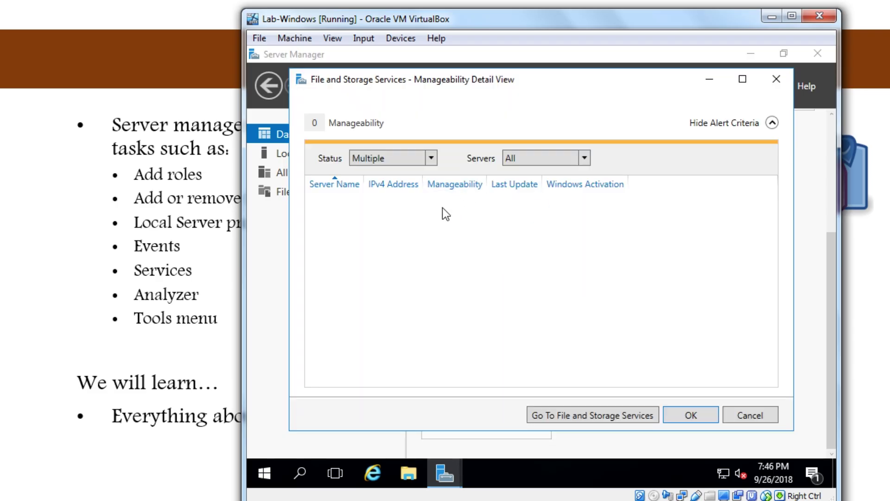
left_click(750, 422)
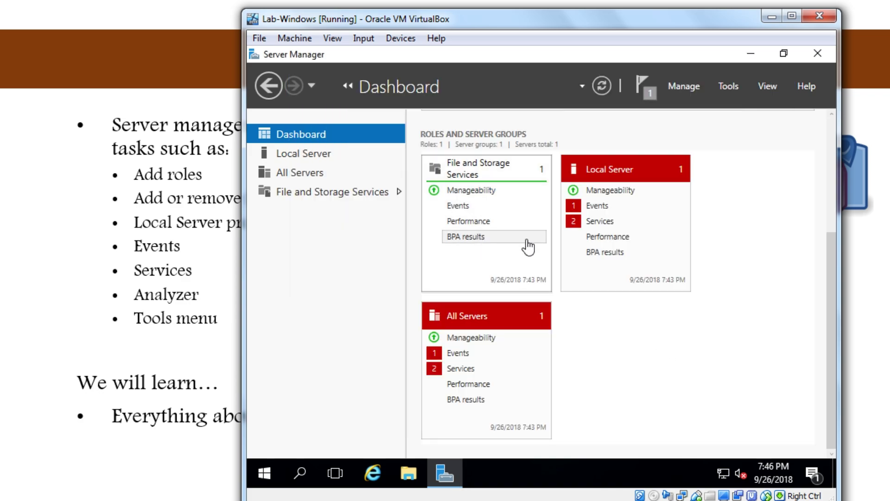
- Inspect the Downloaded Maps Manager and Google Update Service entries in the Local Server services details, then close the view
left_click(610, 220)
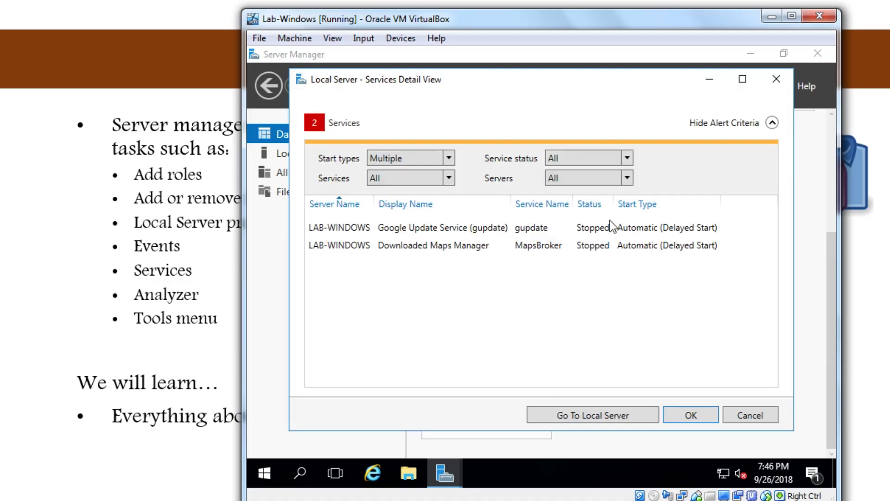
left_click(448, 253)
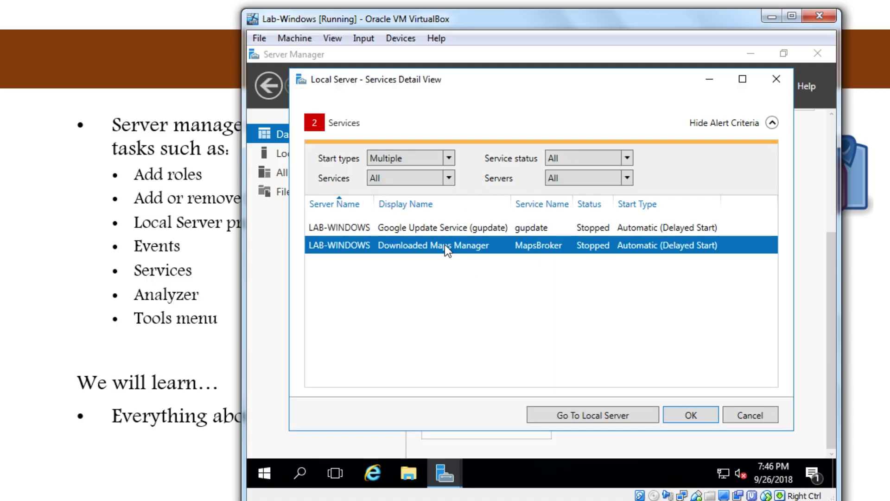
left_click(444, 234)
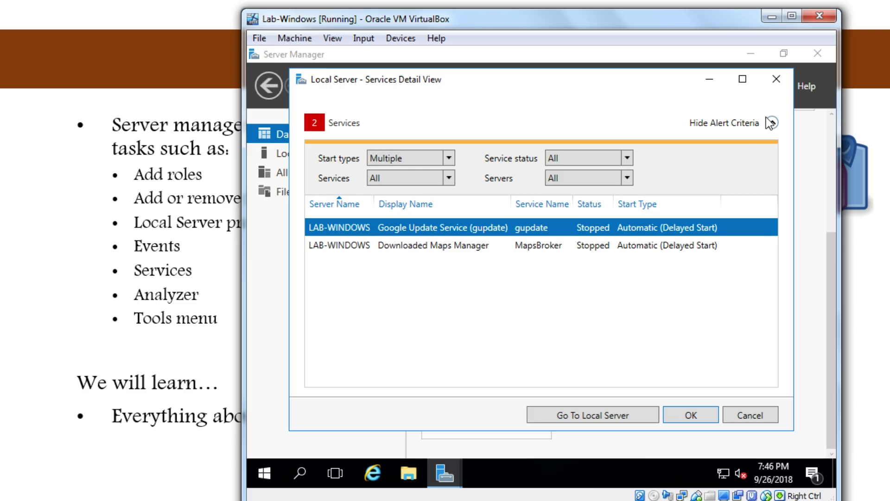
left_click(777, 81)
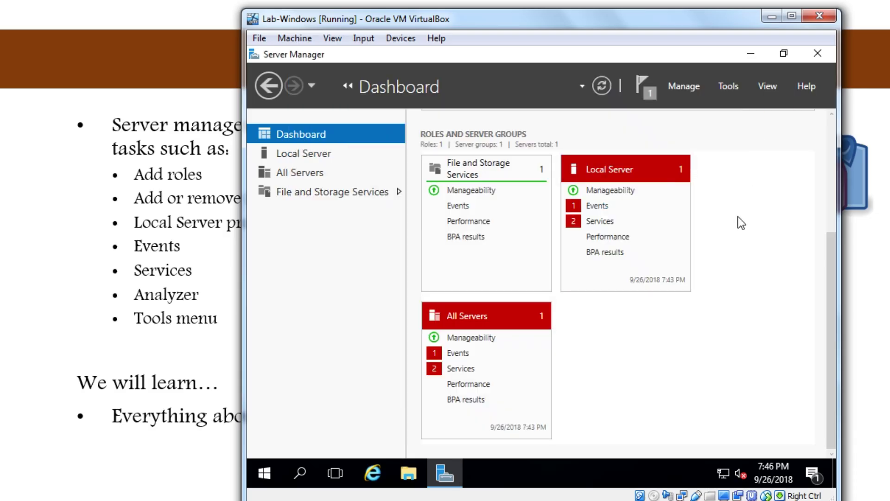
- Inspect the critical Microsoft-Windows-Kernel-Power entry in the Local Server events details, then close the view
left_click(597, 208)
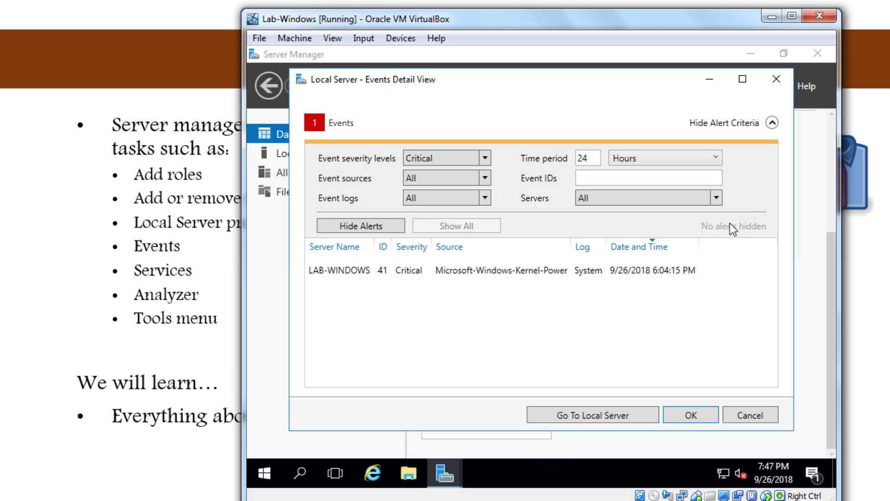
left_click(471, 276)
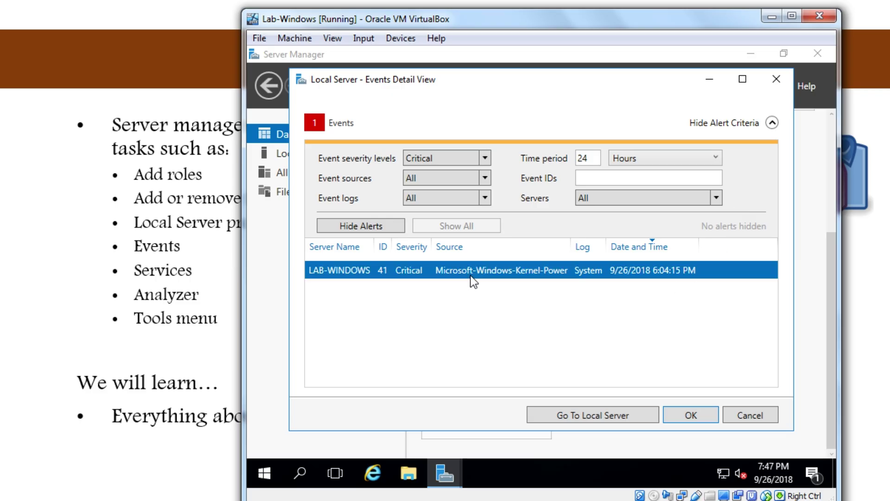
left_click(776, 79)
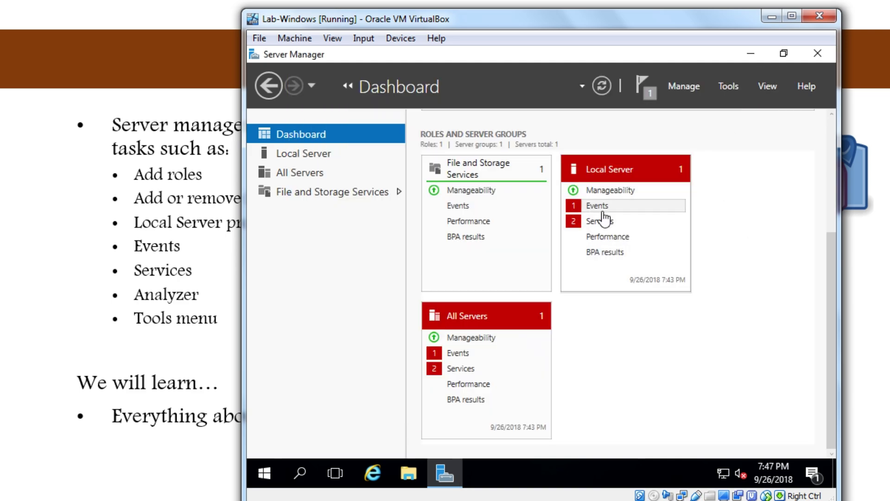
key("alt+Tab")
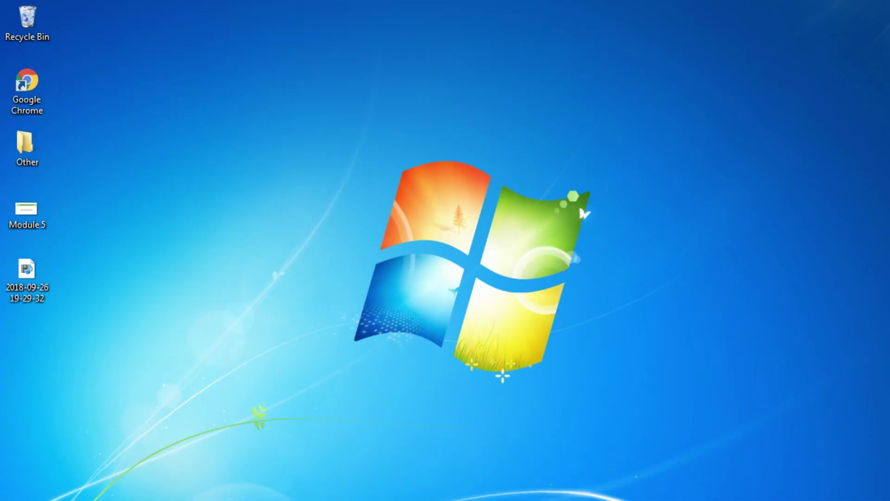
left_click(234, 469)
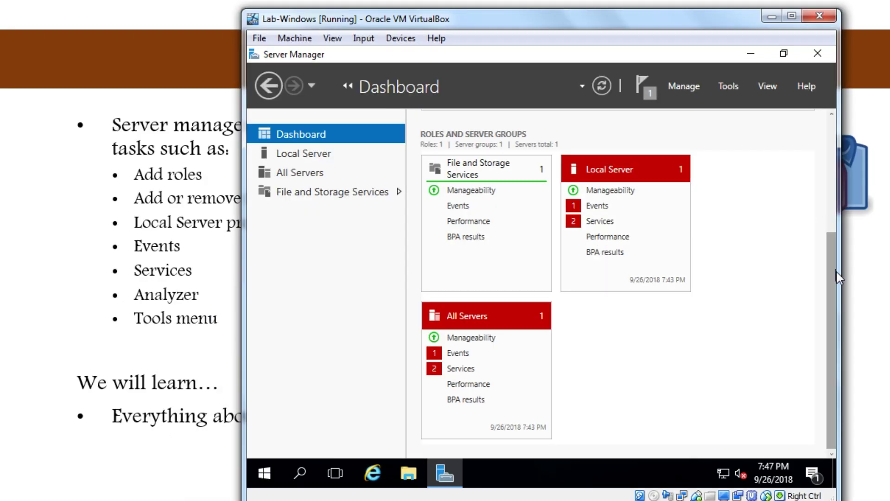
- Review the feature installation notification and its task details, then close the Task Details window
left_click_drag(836, 272, 826, 212)
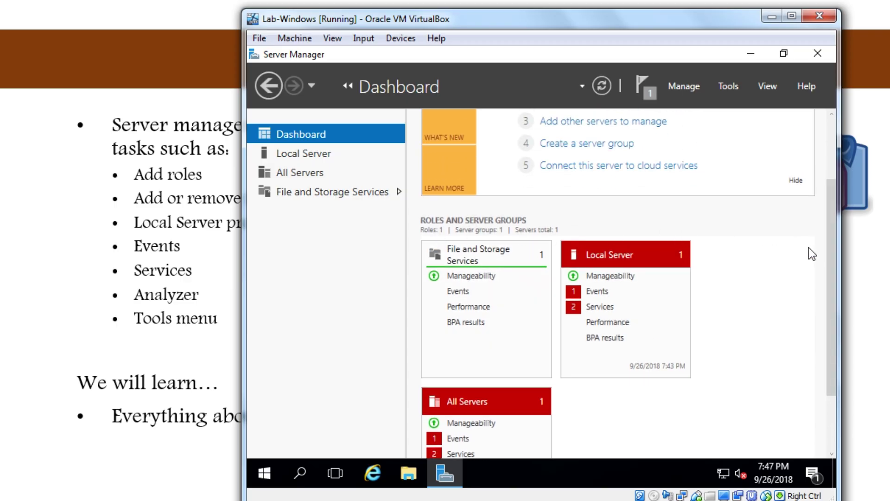
left_click_drag(831, 230, 824, 162)
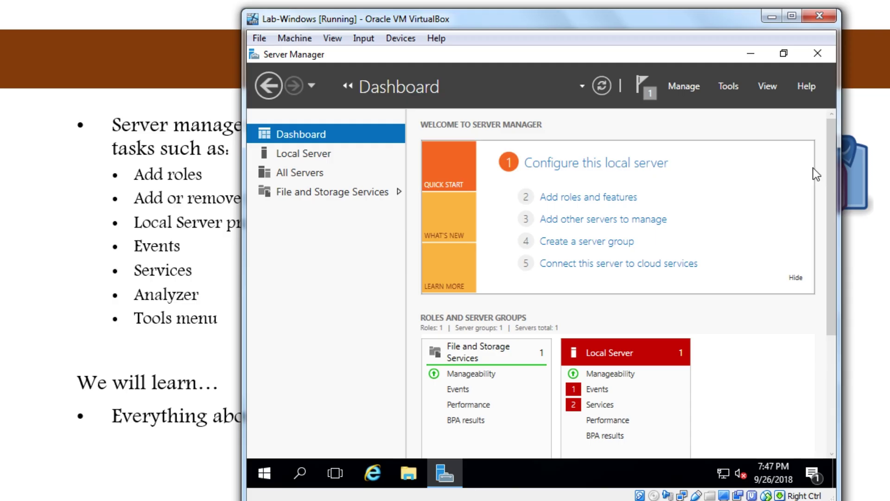
left_click(652, 89)
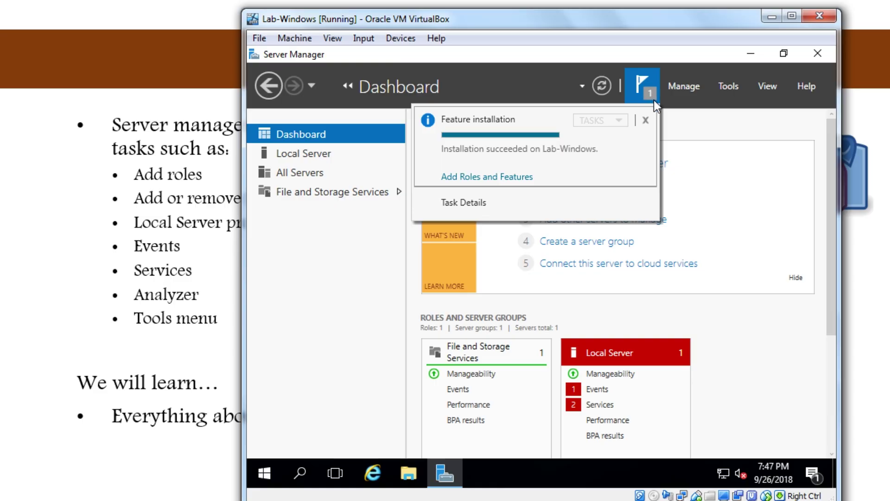
left_click(472, 204)
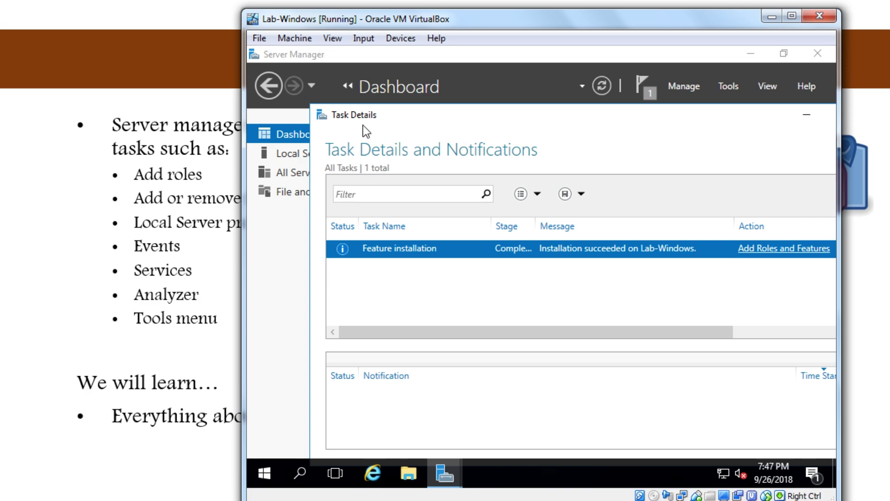
left_click(320, 115)
left_click(364, 222)
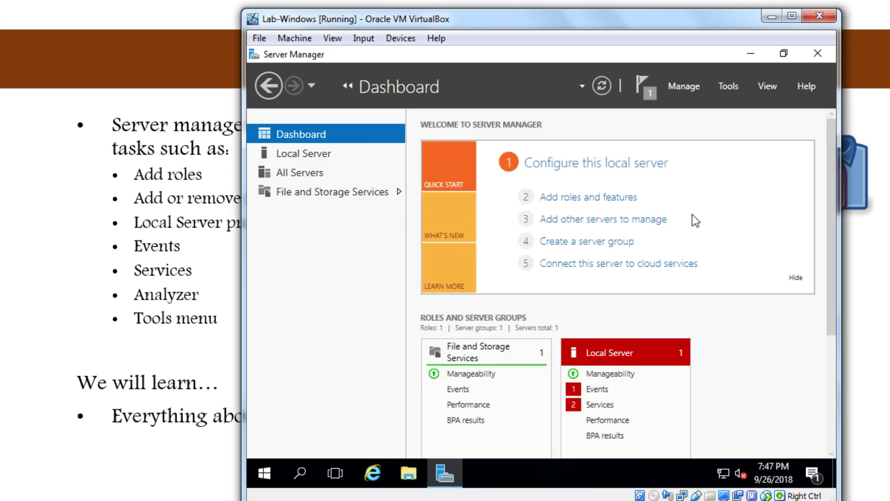
- Walk through the Remove Roles and Features Wizard as far as the destination server selection, then close it
left_click(691, 85)
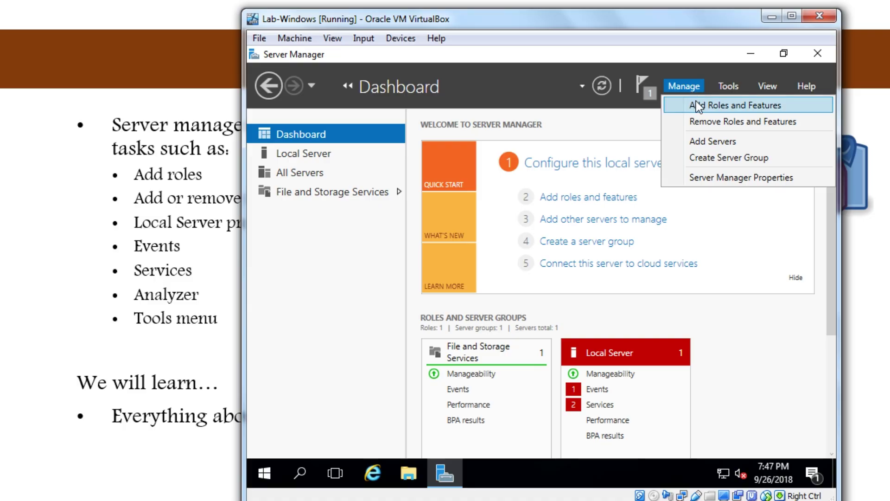
left_click(720, 123)
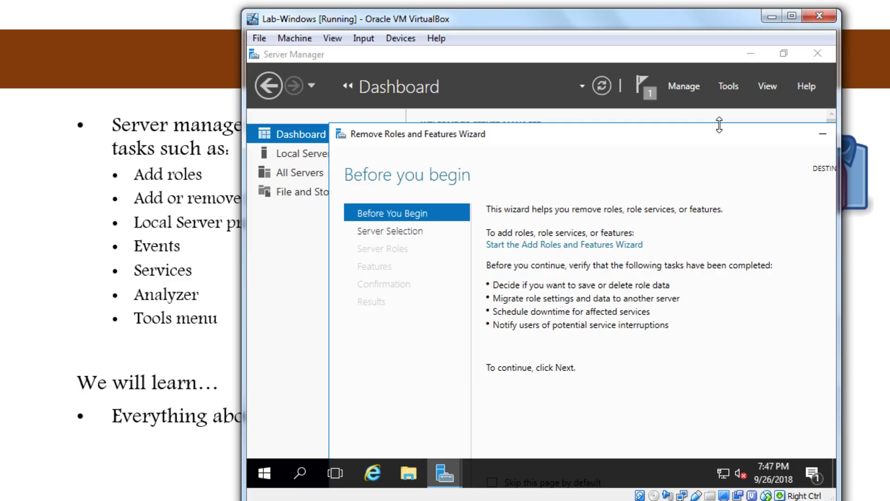
left_click_drag(679, 130, 605, 65)
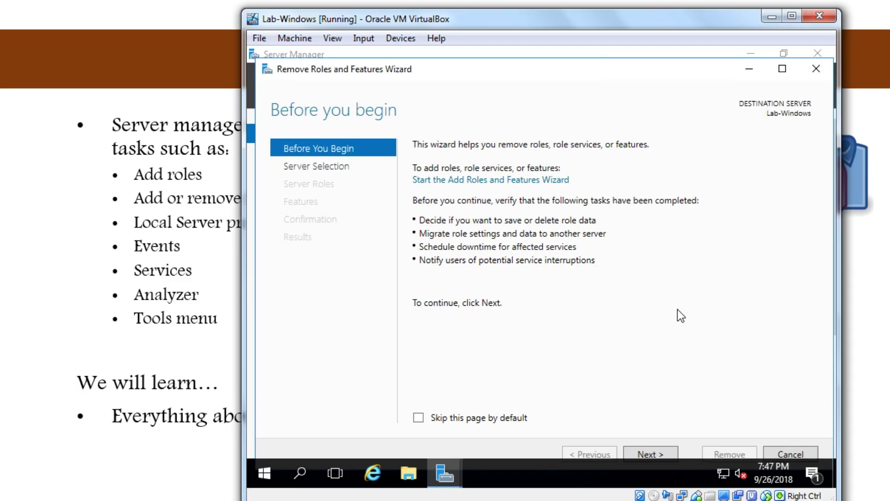
left_click(658, 450)
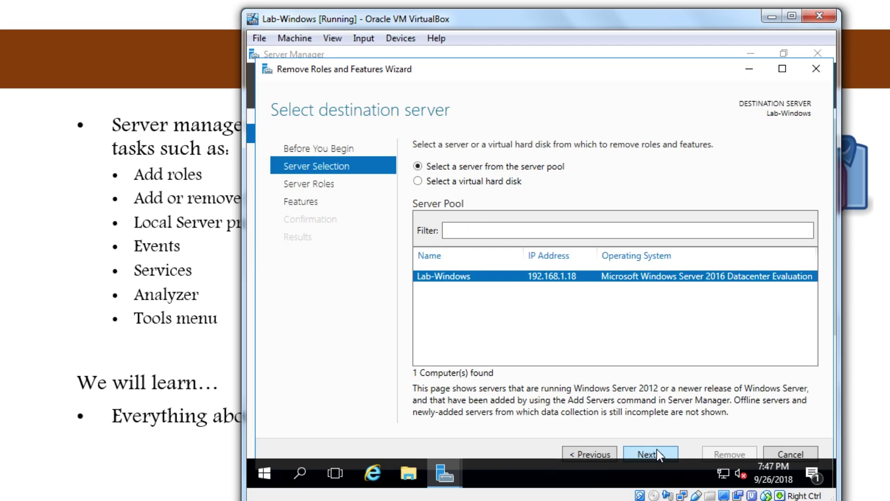
left_click(816, 70)
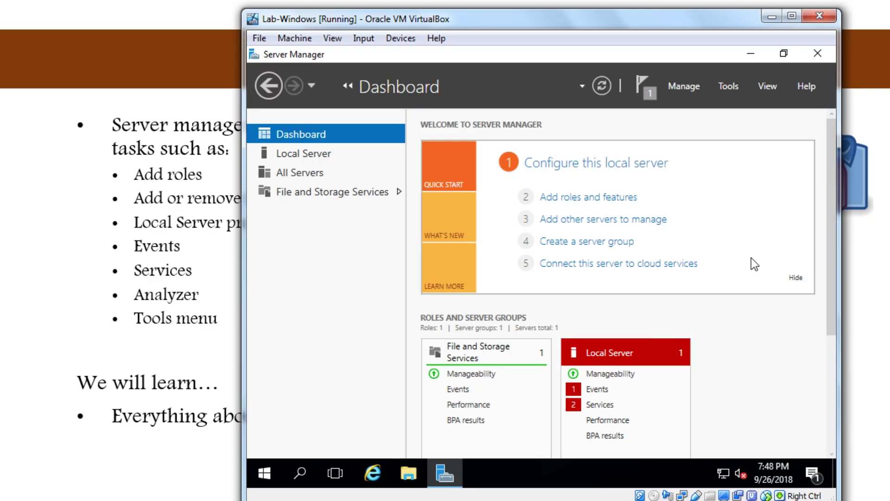
- Review the installed programs list in Control Panel's Programs and Features, then close the window
left_click(278, 471)
left_click(663, 251)
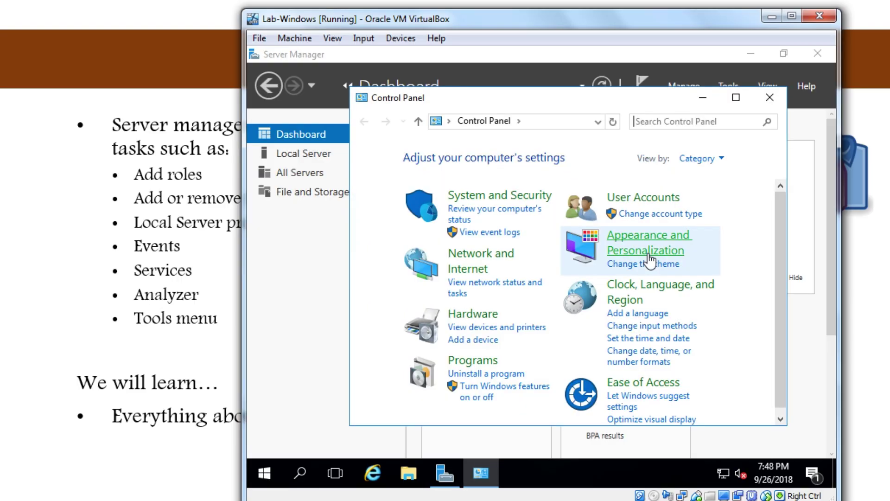
left_click(494, 374)
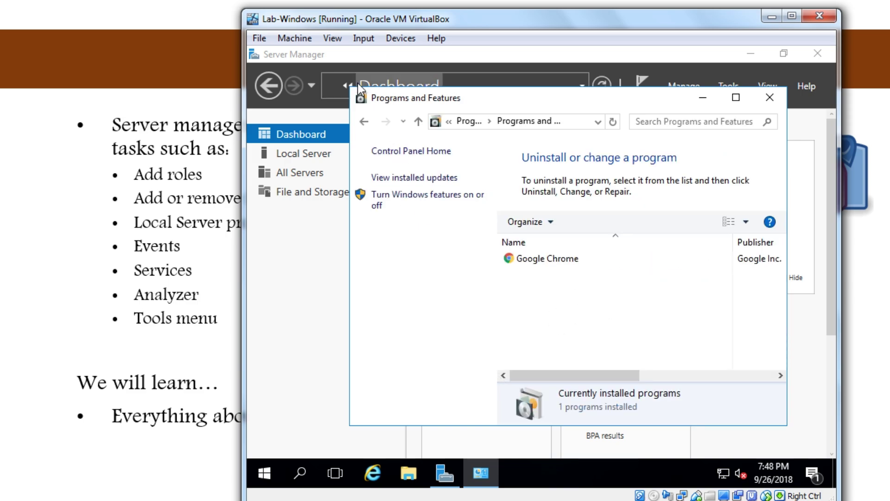
left_click_drag(350, 88, 261, 77)
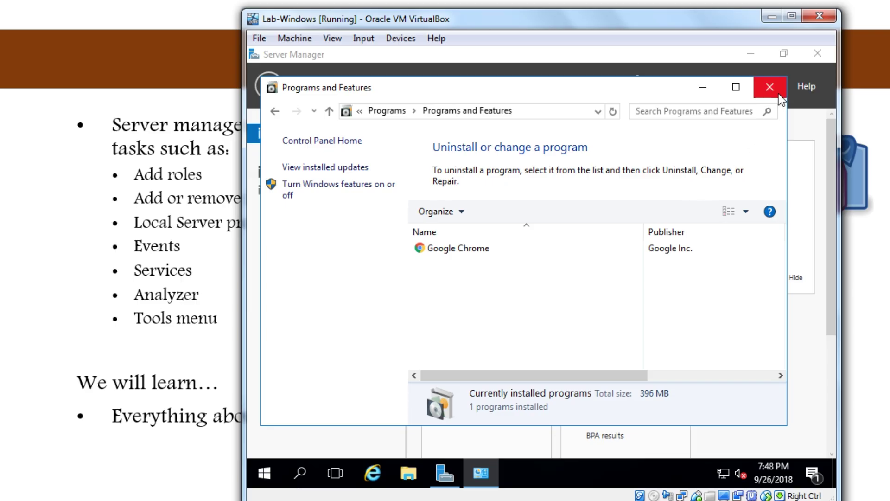
left_click(766, 89)
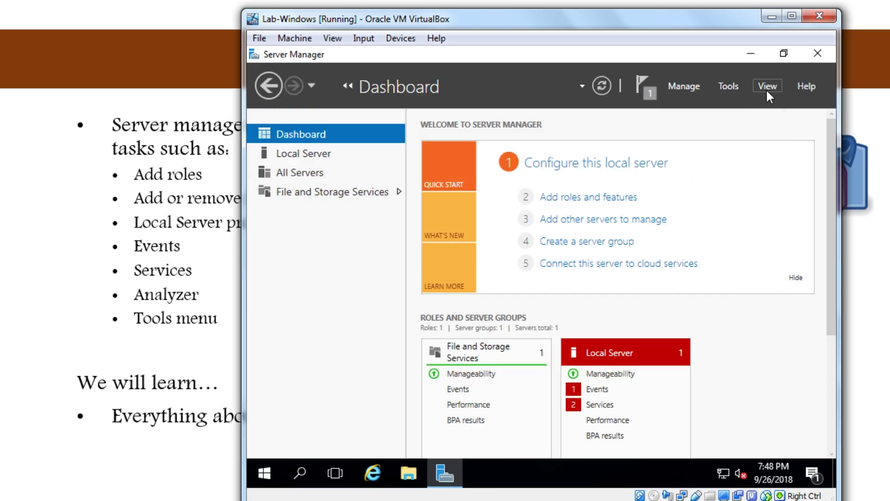
- Mark the Telnet Client feature for removal in the Remove Roles and Features Wizard, then cancel the wizard
left_click(698, 88)
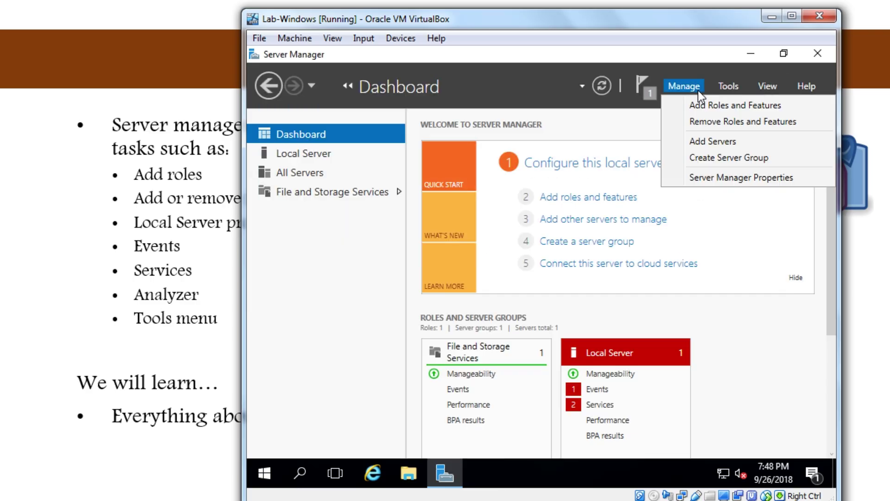
left_click(698, 123)
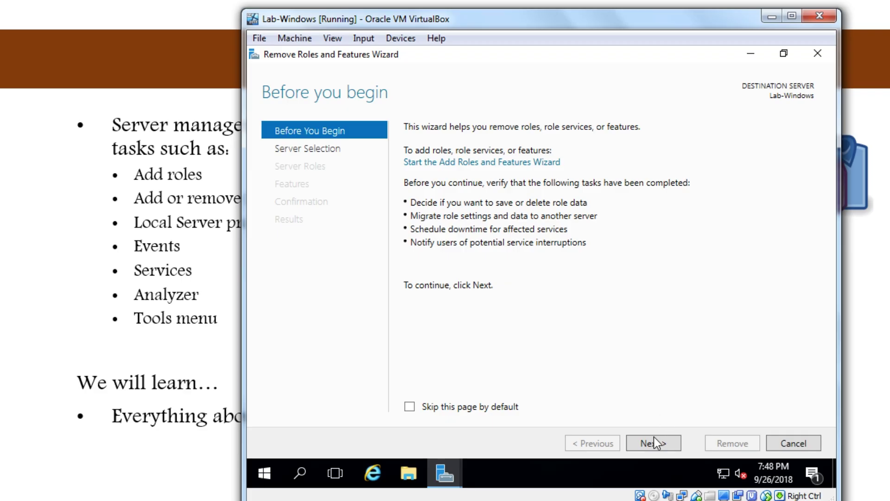
left_click(654, 437)
left_click(655, 437)
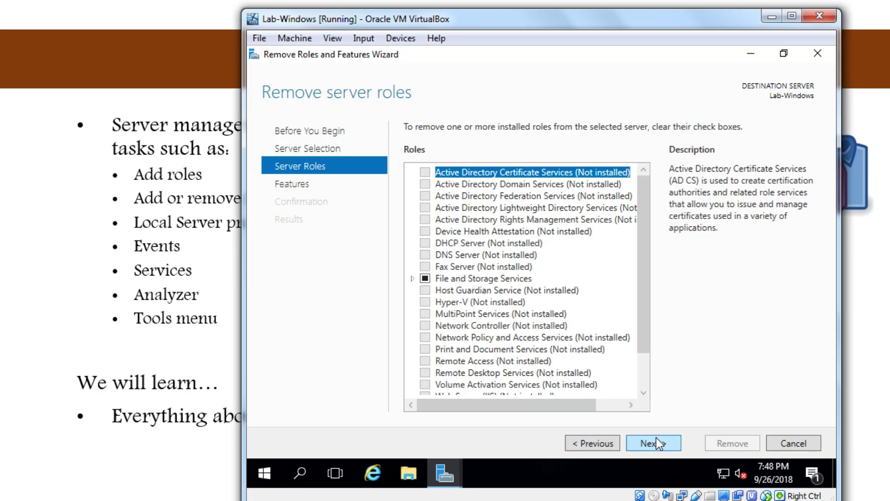
left_click(656, 438)
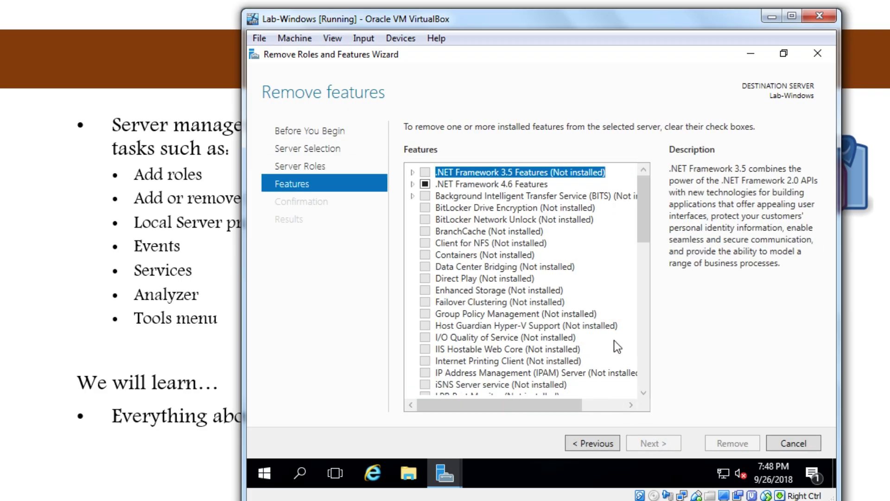
scroll(638, 245, "down", 9)
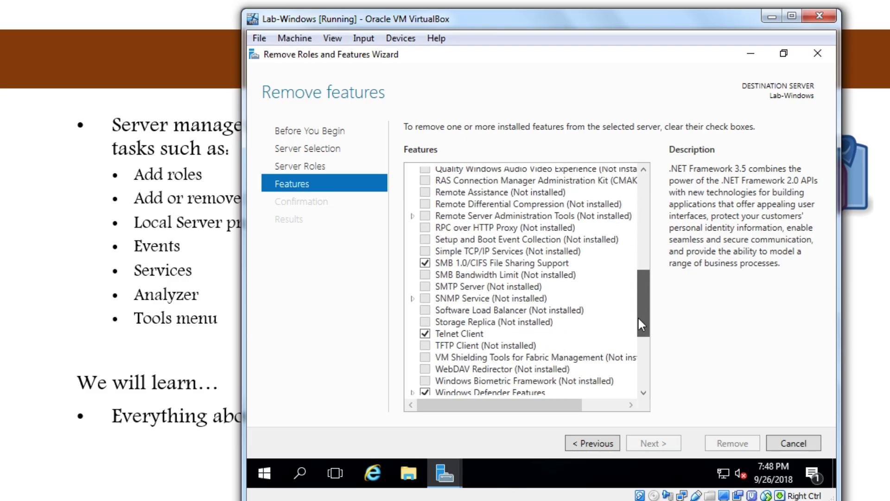
left_click(426, 335)
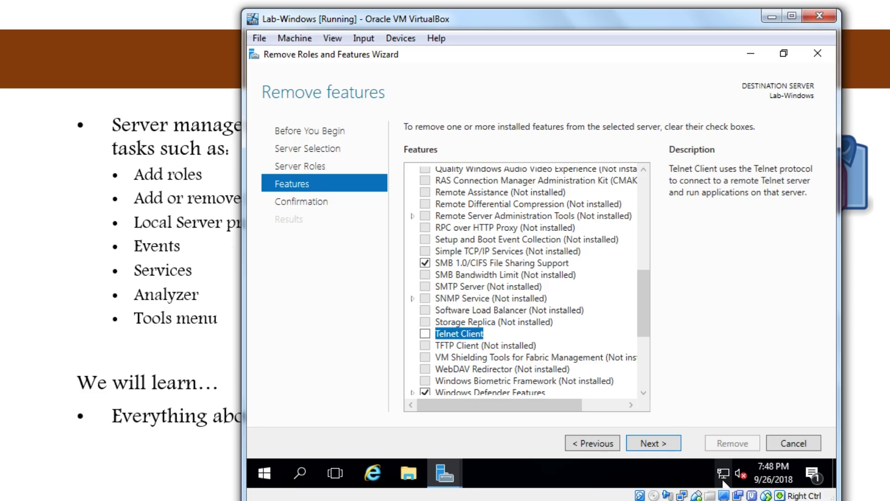
left_click(782, 446)
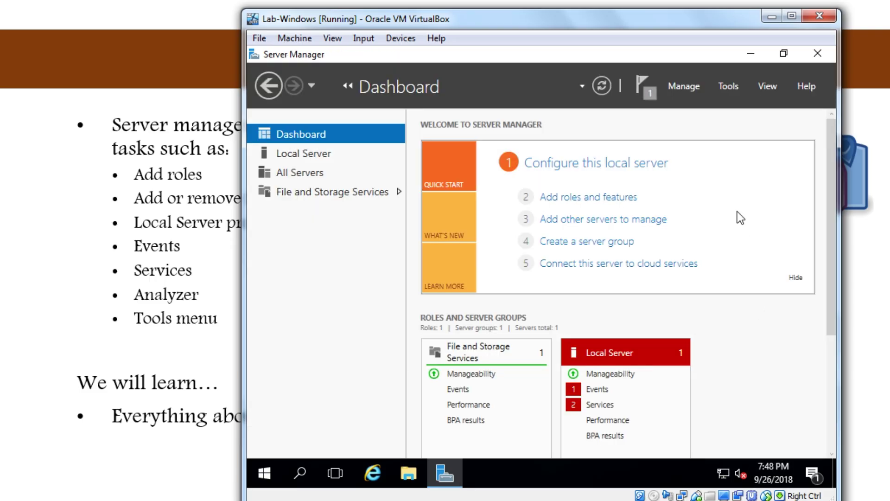
- Open Component Services, look through its Event Viewer and Services (Local) nodes, then close the console
left_click(693, 86)
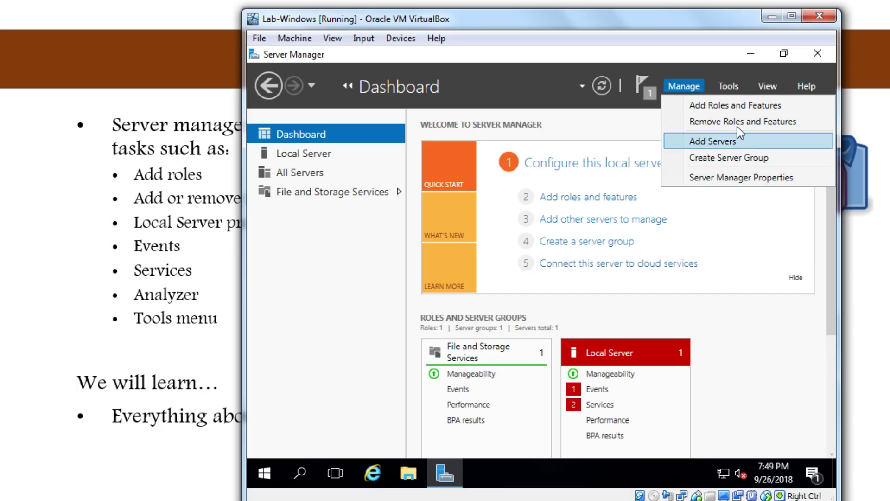
left_click(728, 87)
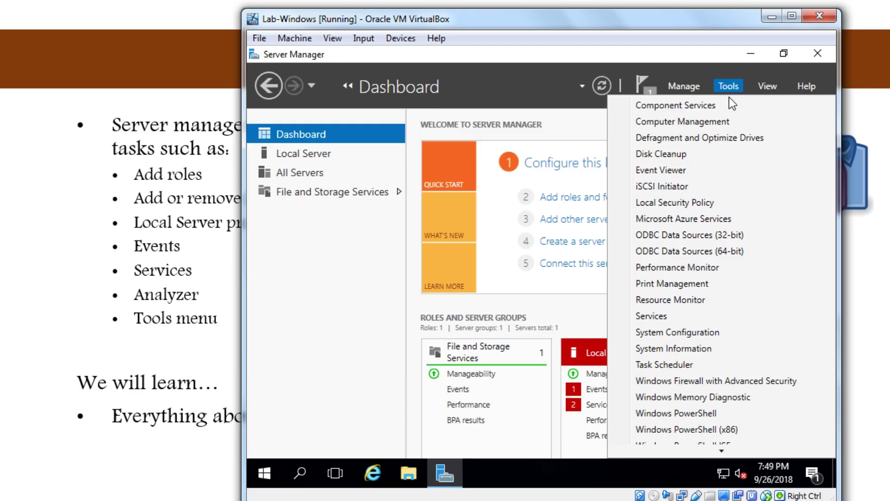
left_click(719, 101)
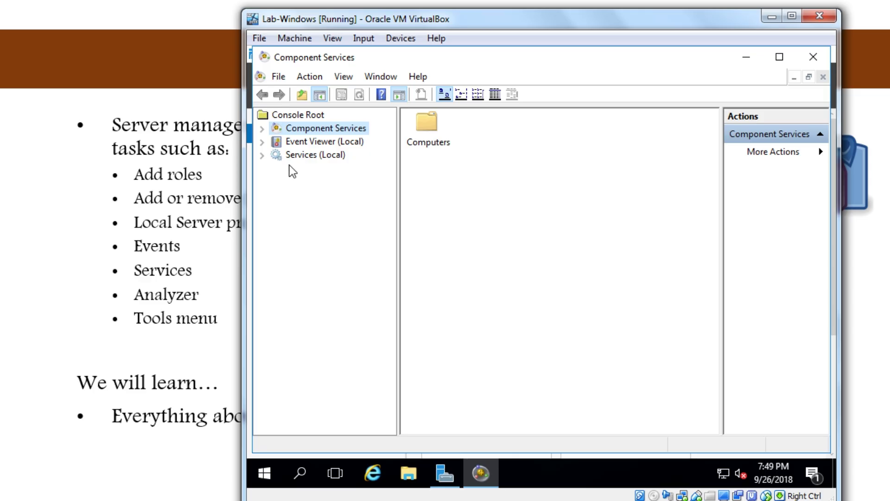
left_click(262, 143)
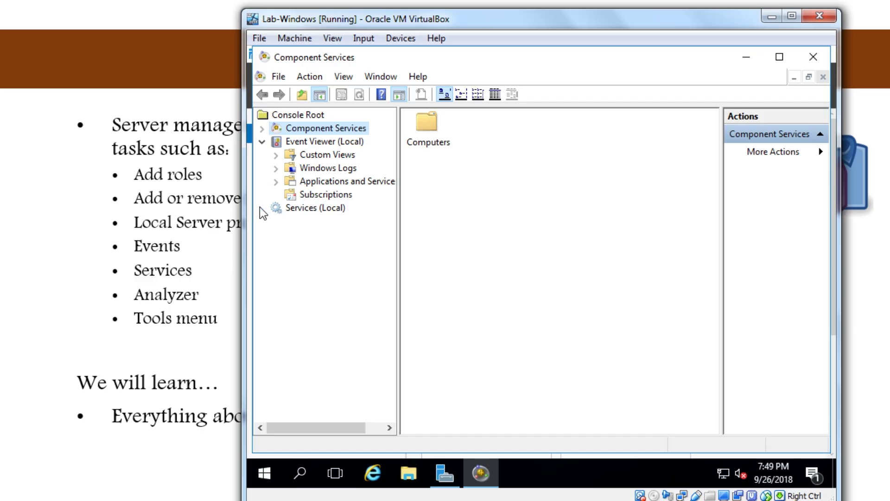
left_click(274, 211)
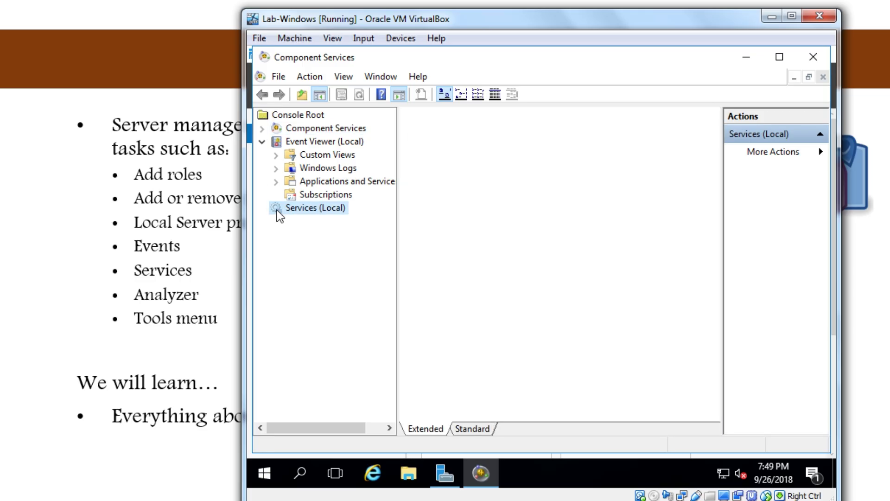
left_click(818, 64)
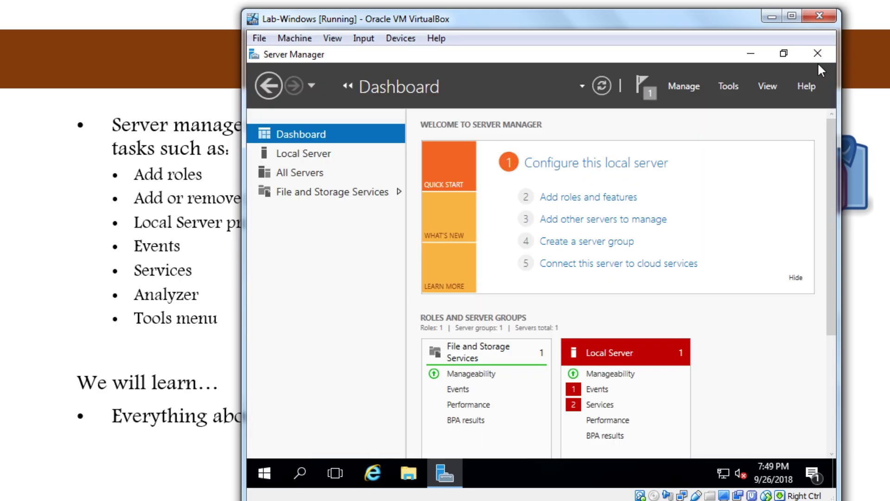
- Open Computer Management and look at the Local Users and Groups folders and the Task Scheduler summary
left_click(726, 88)
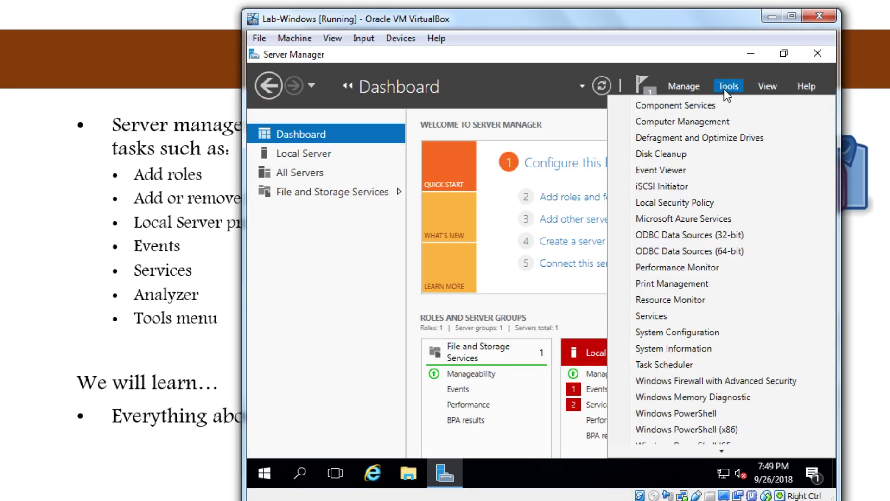
left_click(723, 123)
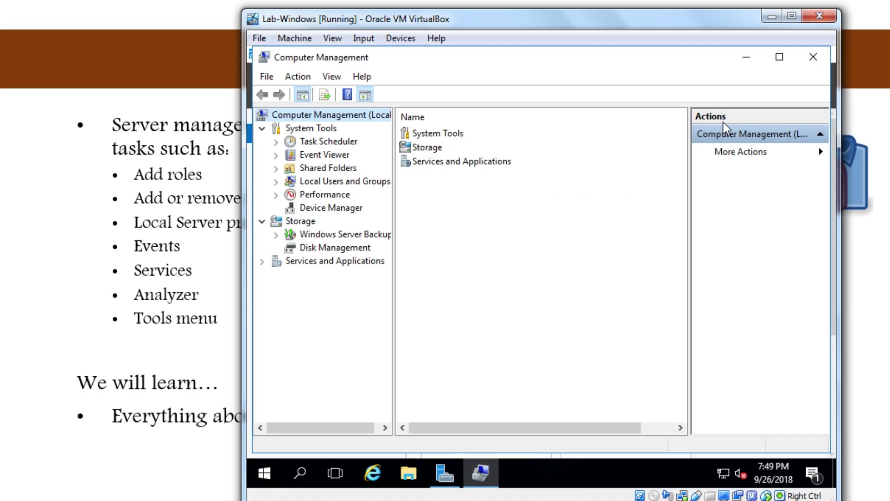
left_click(277, 182)
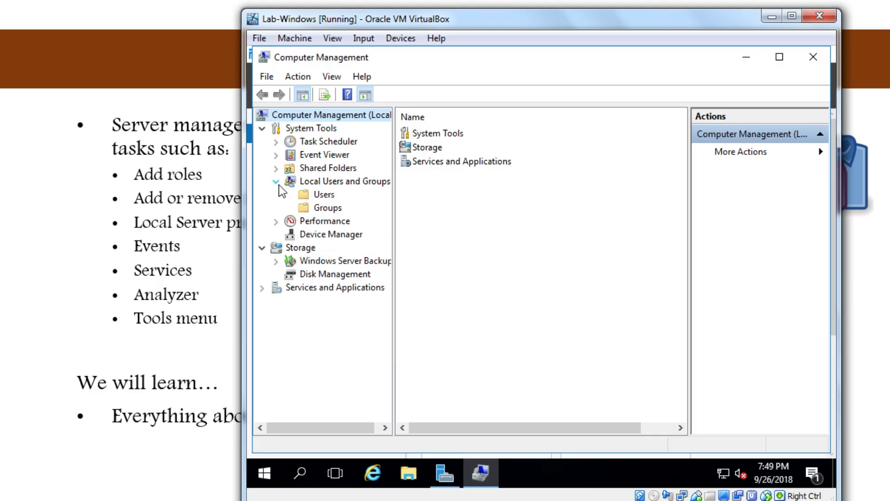
left_click(278, 184)
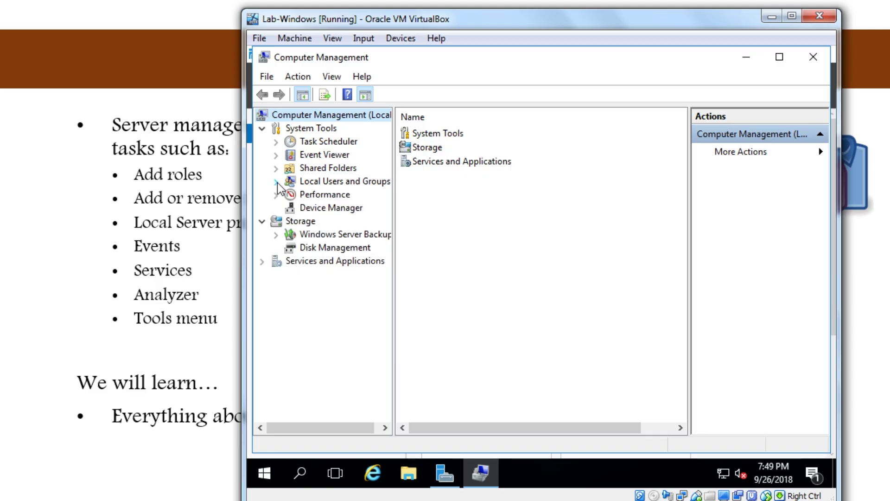
left_click(323, 146)
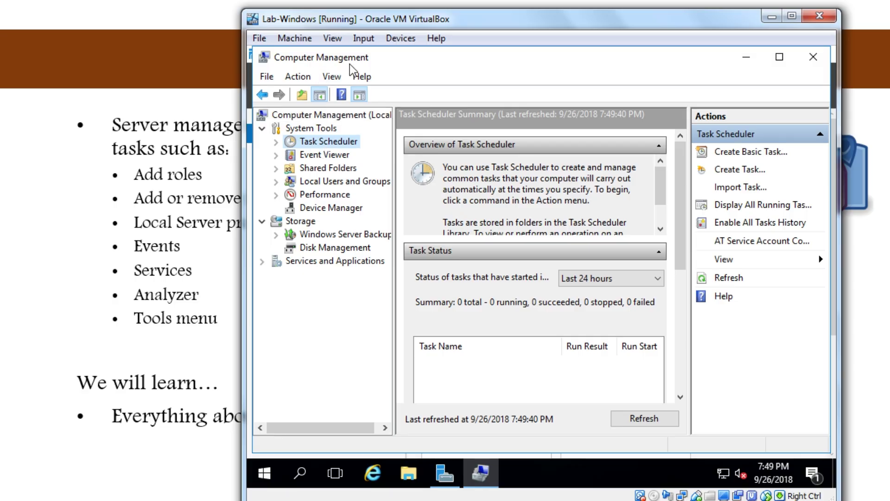
left_click(303, 478)
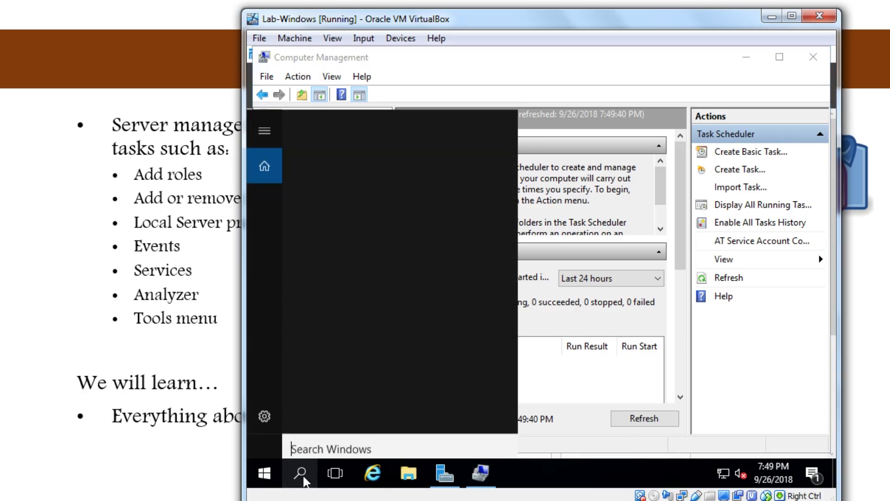
left_click(302, 477)
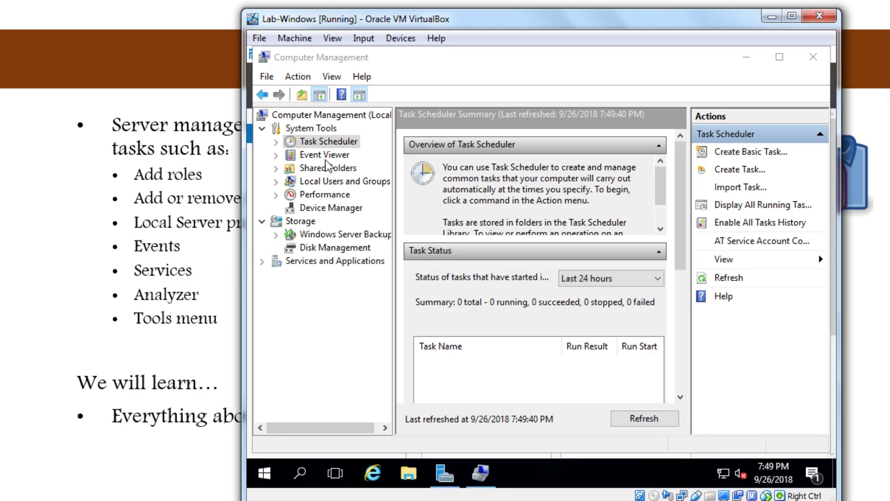
- View the Performance overview in Computer Management, launch Resource Monitor from it, then close Resource Monitor
left_click(345, 200)
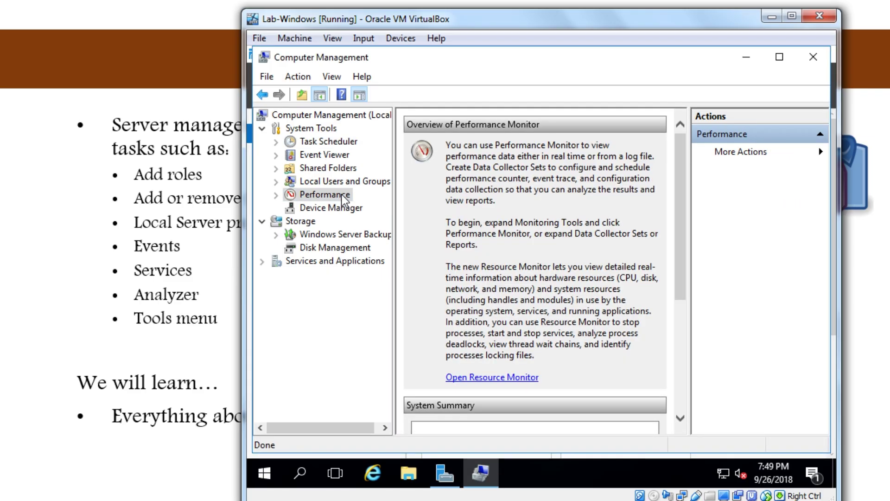
left_click(486, 377)
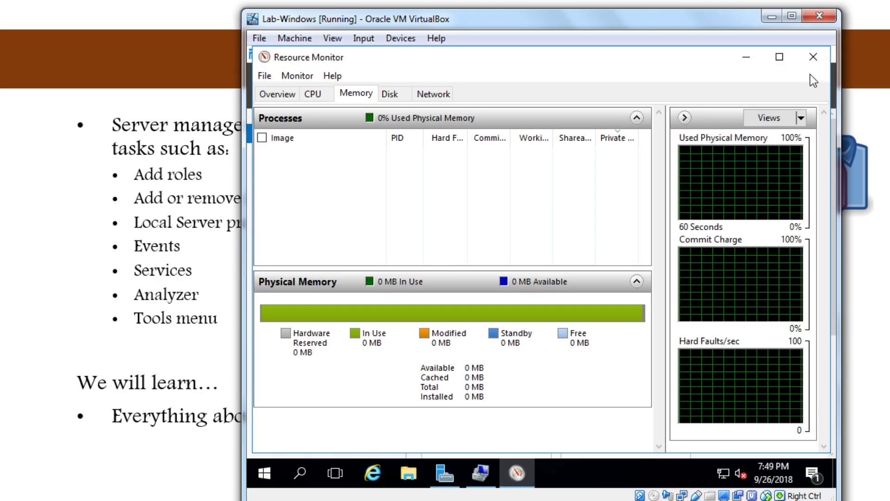
left_click(813, 57)
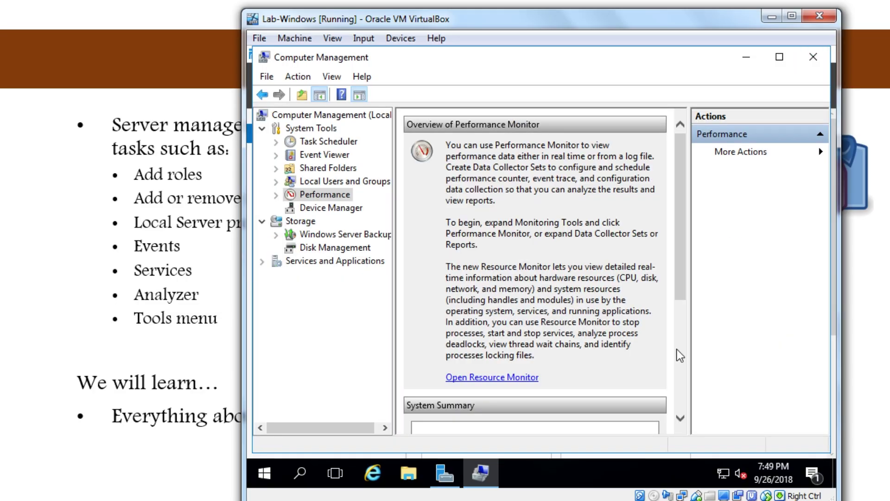
- Open Task Manager and examine the server's memory usage in its performance view
right_click(607, 471)
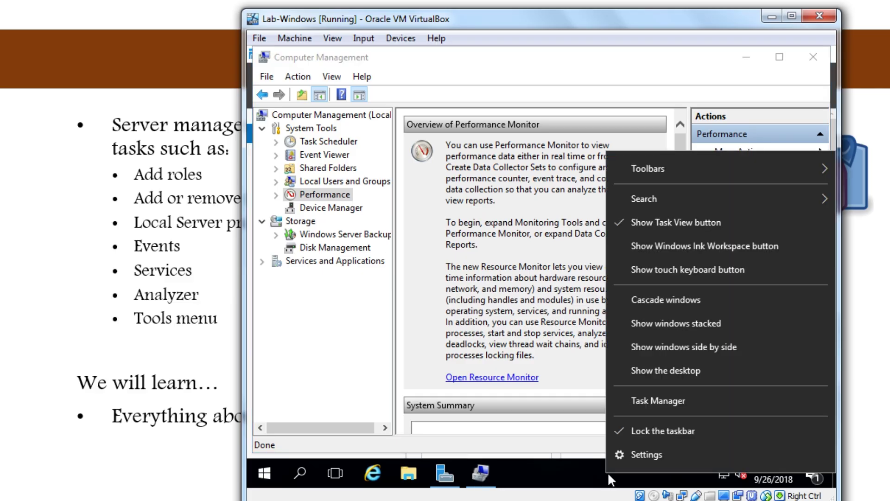
left_click(648, 401)
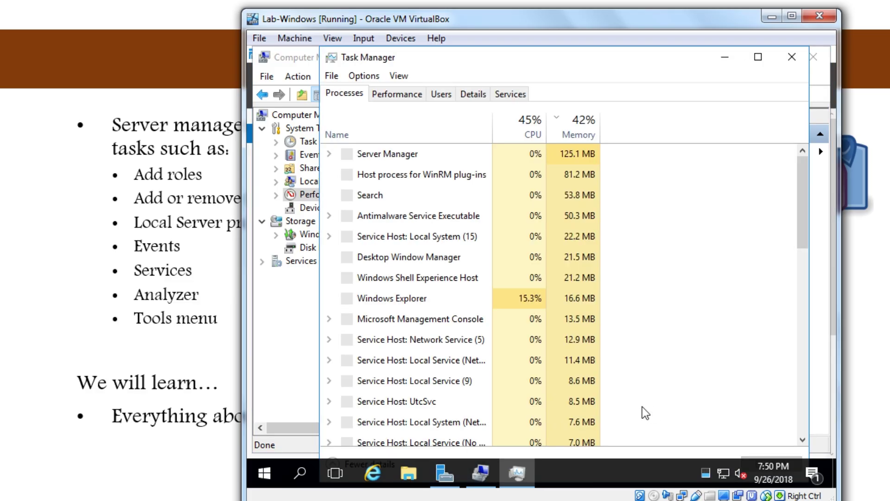
left_click(394, 95)
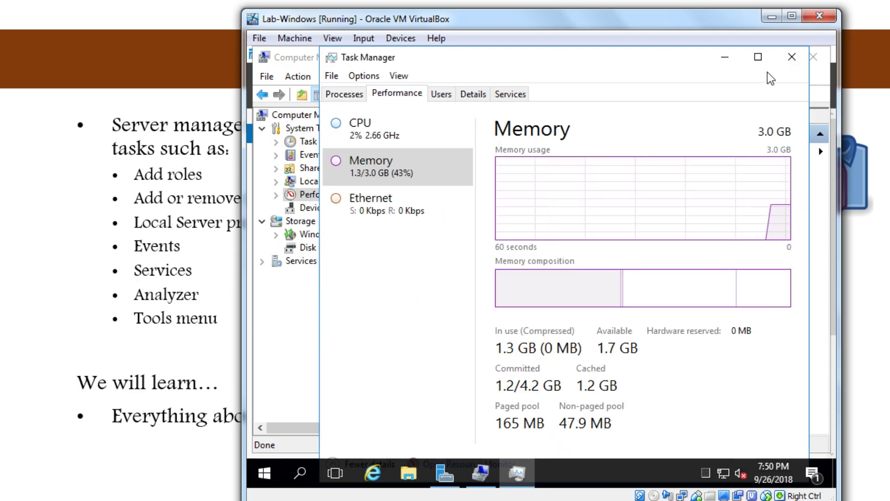
- Launch Resource Monitor from Task Manager to view memory usage by process, then close both windows
left_click(758, 58)
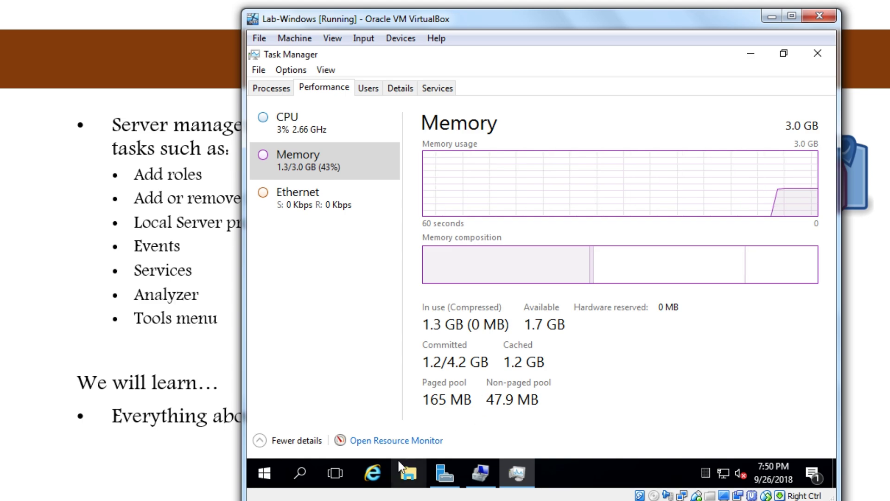
left_click(377, 443)
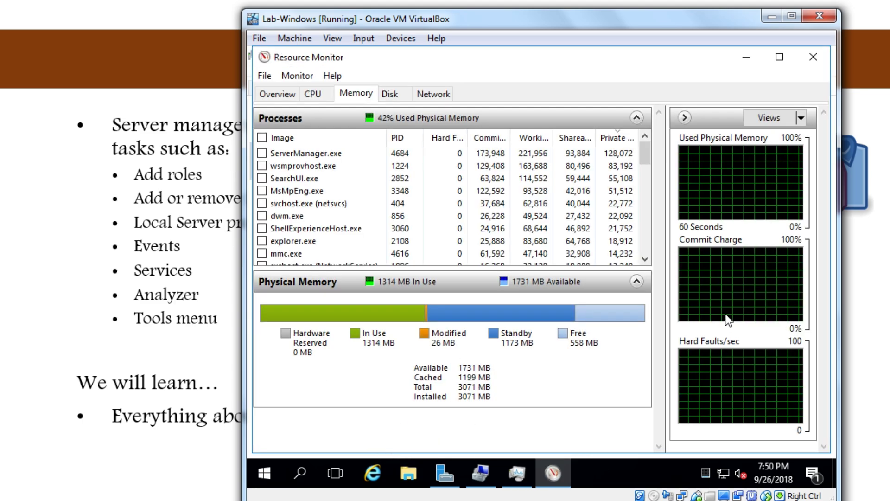
left_click(814, 57)
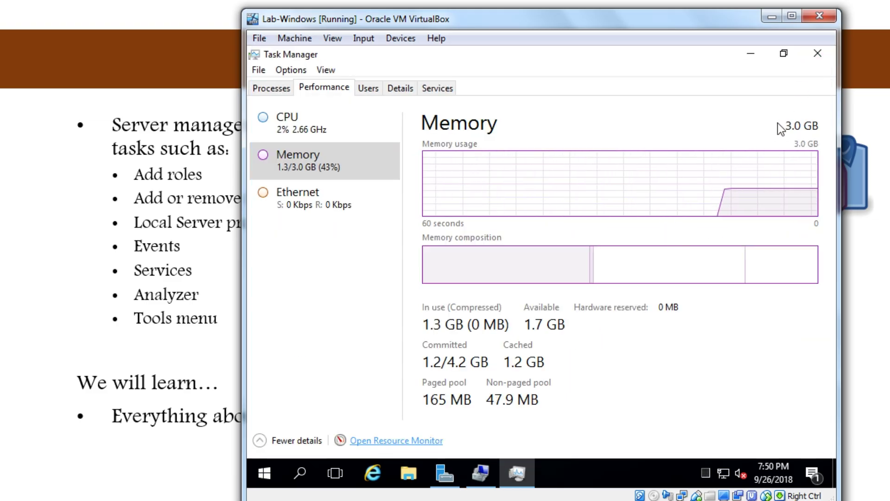
left_click(816, 55)
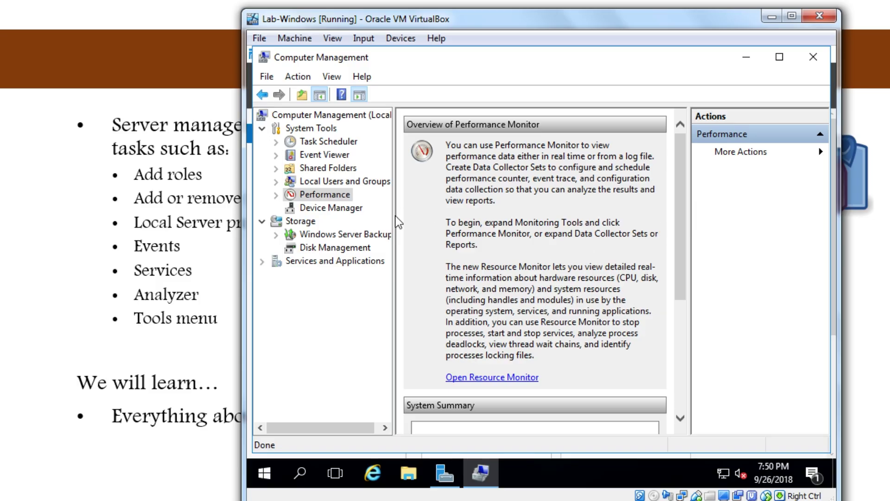
- View Device Manager, Disk Management, Storage and Services and Applications in Computer Management, then close the console
left_click(347, 215)
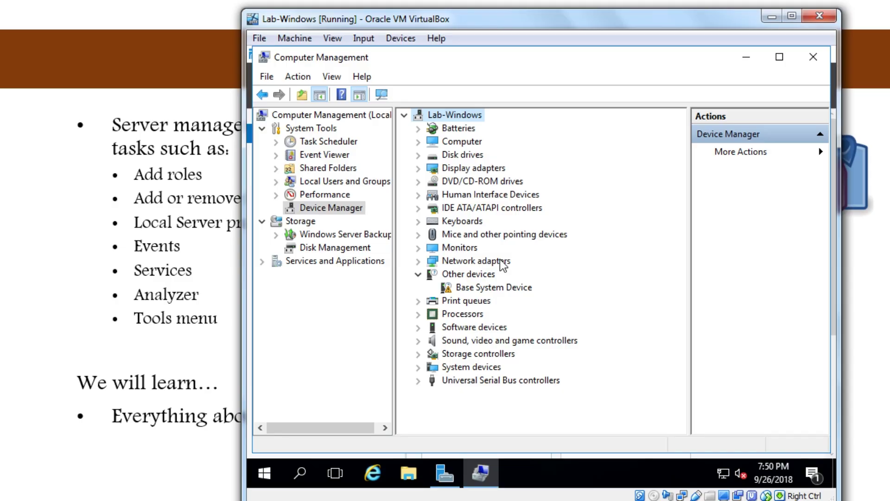
left_click(306, 236)
left_click(323, 249)
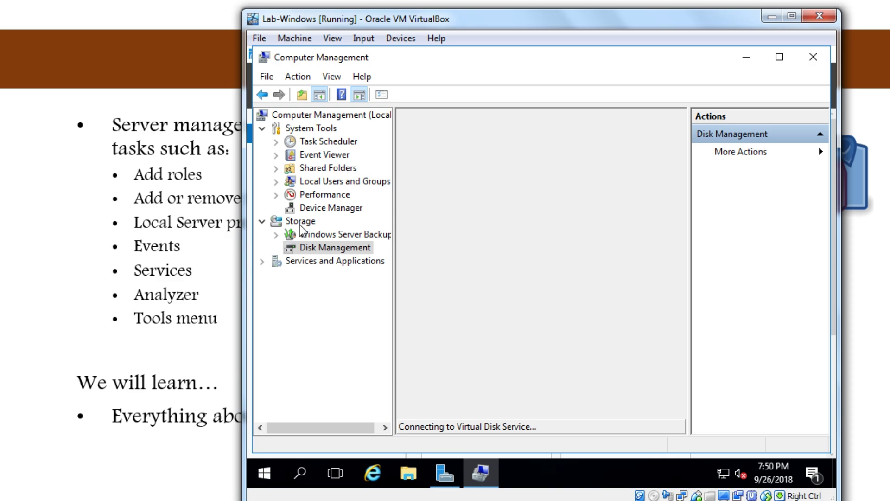
left_click(301, 222)
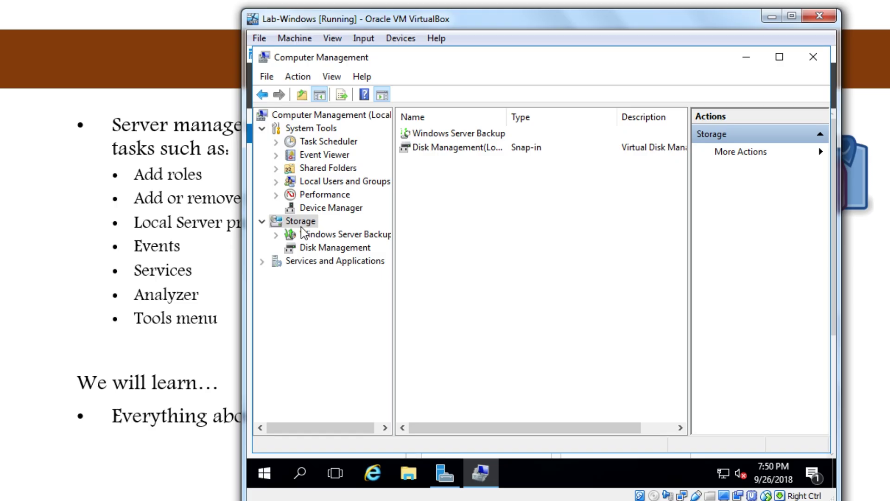
left_click(307, 261)
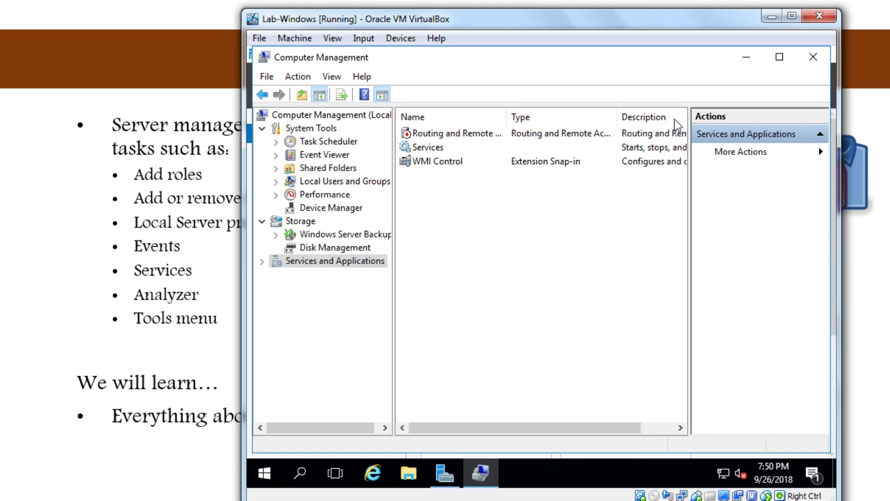
left_click(808, 57)
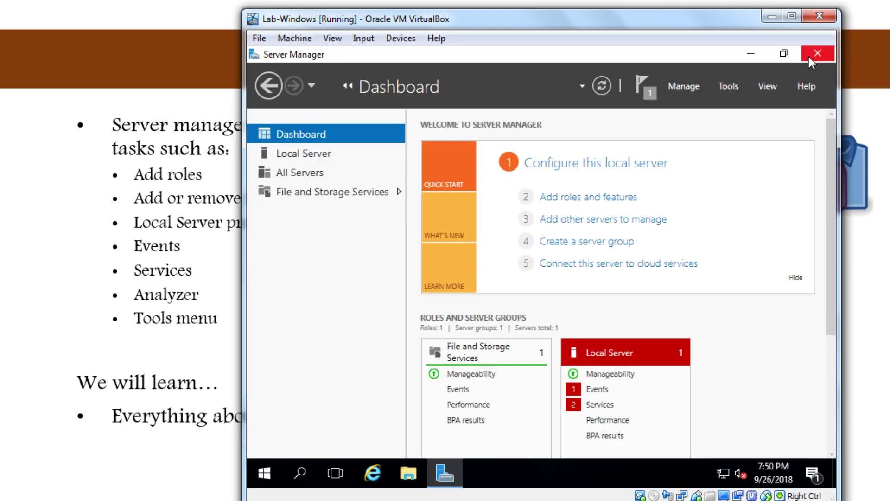
- Open System Configuration and review its startup, general and boot settings, including the advanced boot options, without changing them
left_click(722, 88)
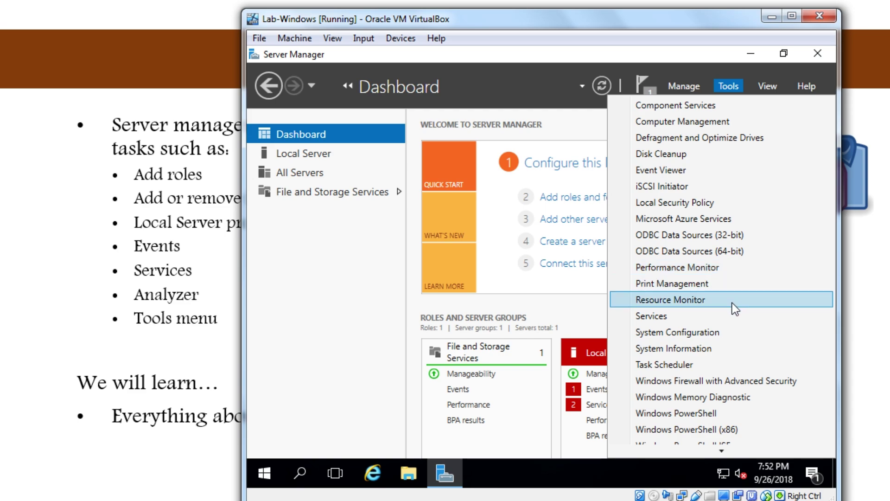
left_click(727, 334)
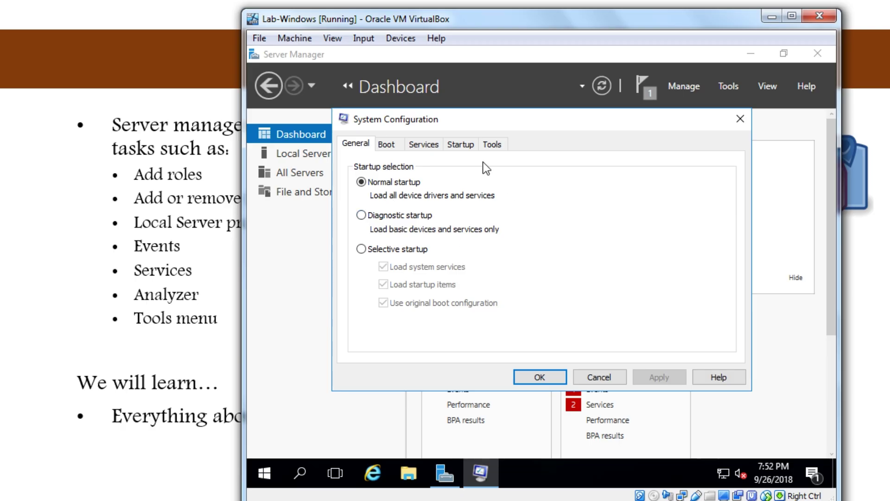
left_click(460, 147)
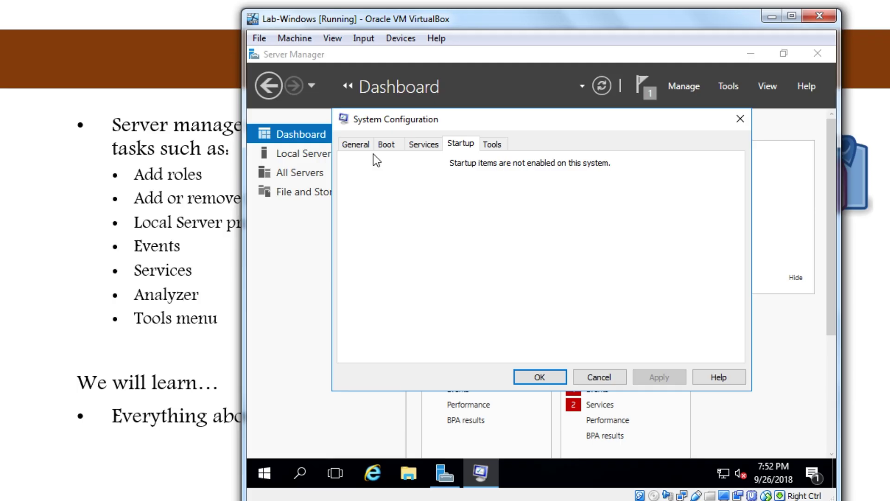
left_click(360, 150)
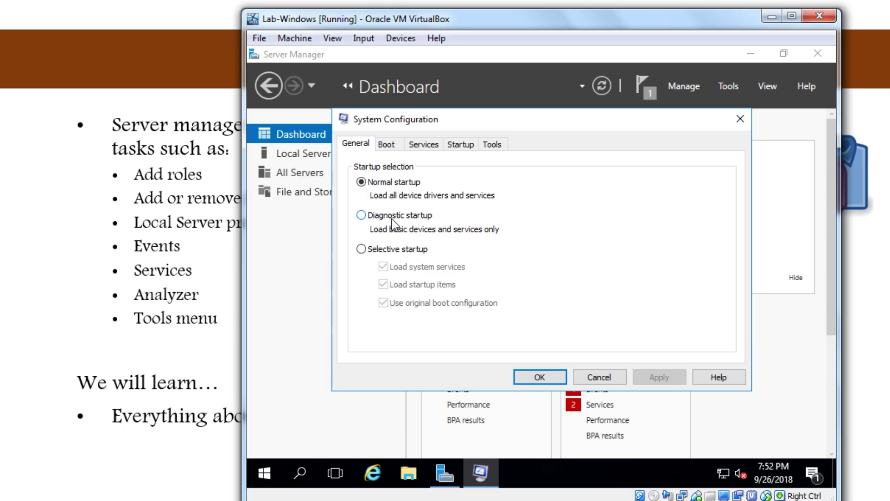
left_click(387, 145)
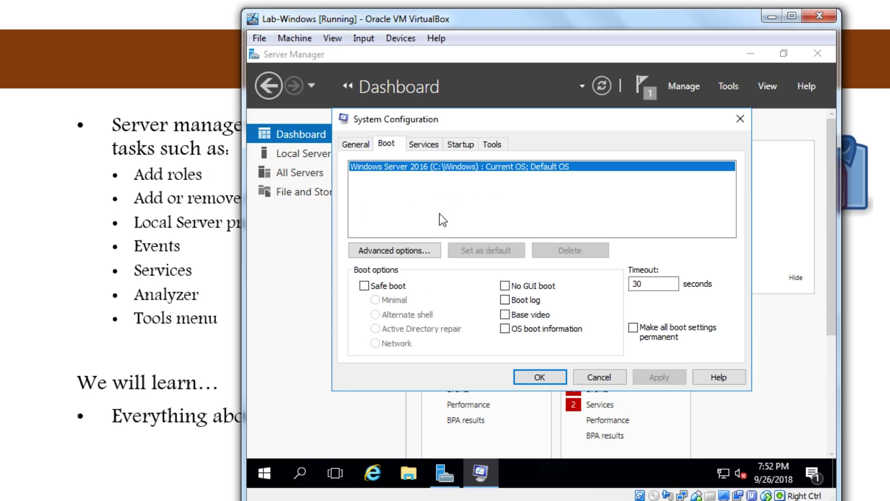
left_click(428, 248)
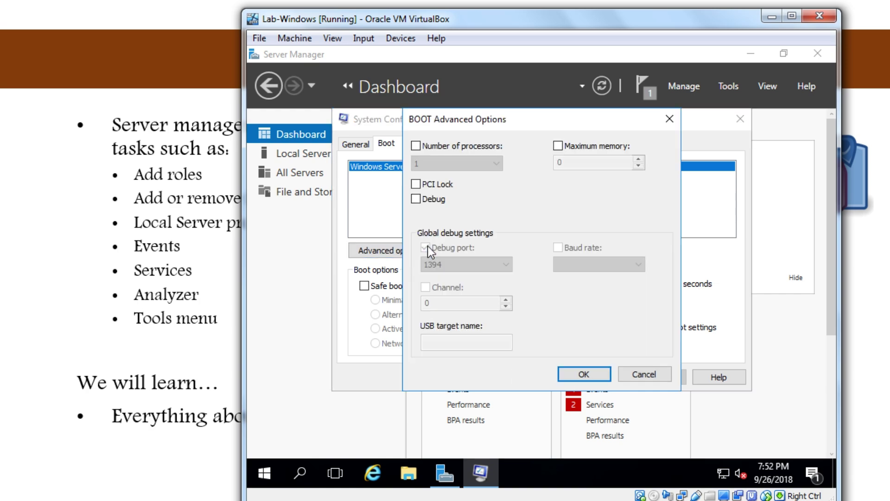
left_click(669, 375)
- Look through the list of services in System Configuration, checking their manufacturers and statuses
left_click(420, 144)
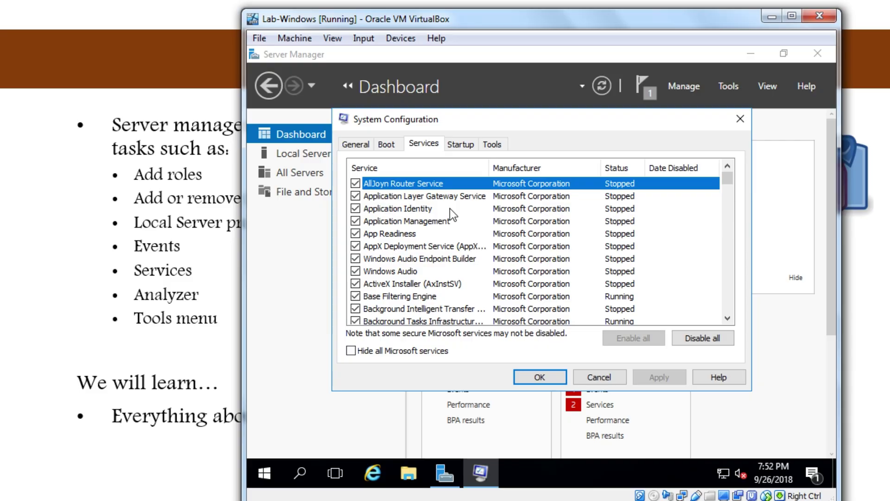
left_click(728, 318)
left_click(728, 318)
left_click(728, 318)
left_click(728, 318)
left_click(727, 318)
left_click(727, 318)
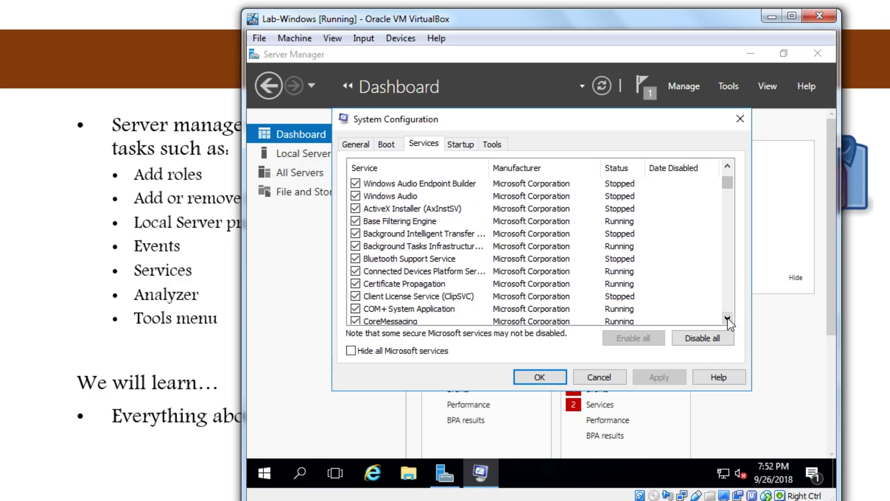
left_click(727, 318)
left_click(727, 318)
left_click(728, 318)
left_click(728, 318)
left_click_drag(727, 318, 727, 318)
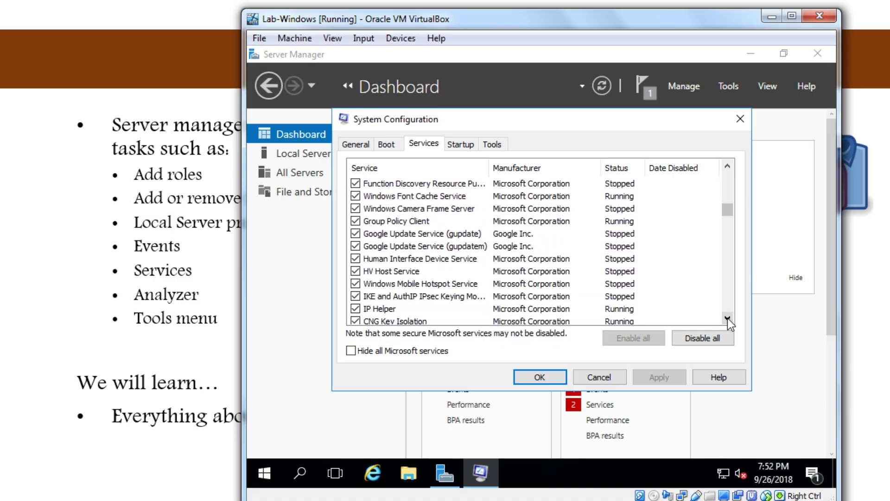
left_click_drag(728, 210, 727, 178)
left_click(418, 183)
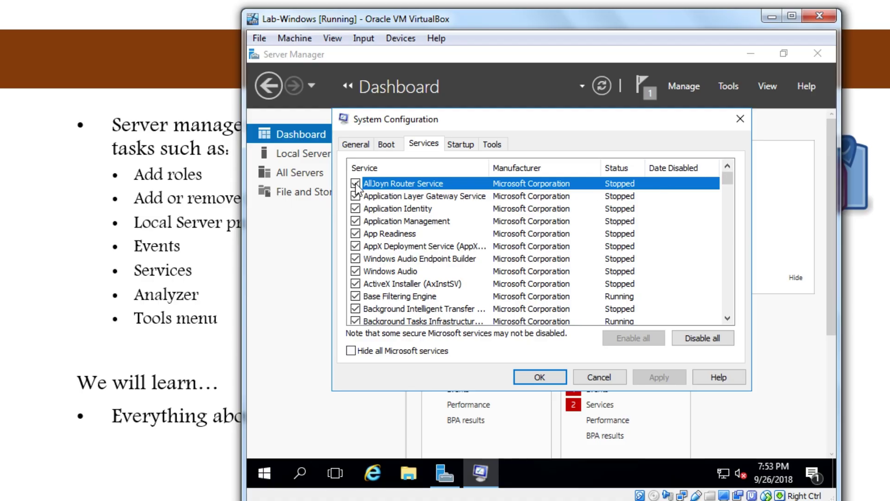
- Deselect the Base Filtering Engine service in System Configuration, then discard the change and close the dialog
left_click(561, 299)
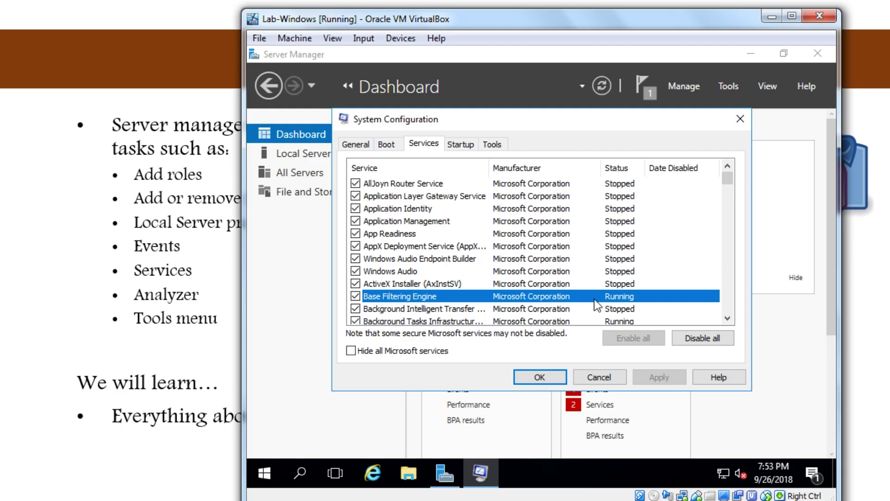
left_click(355, 297)
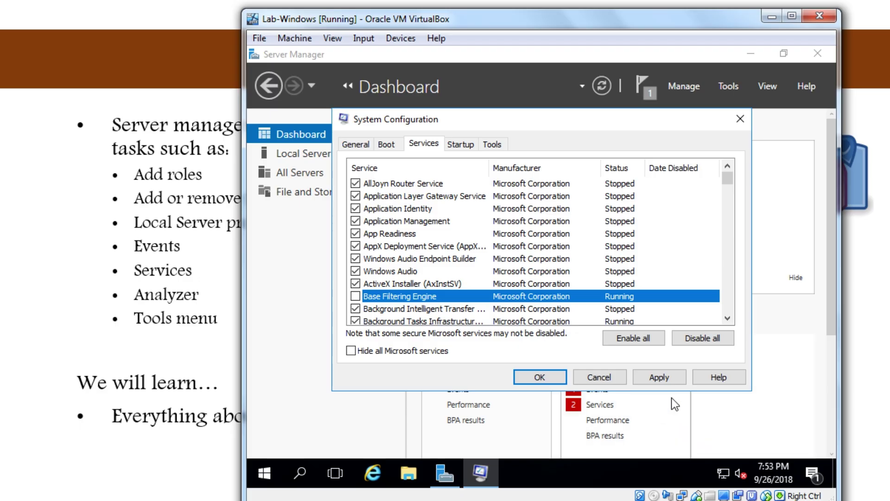
left_click(601, 377)
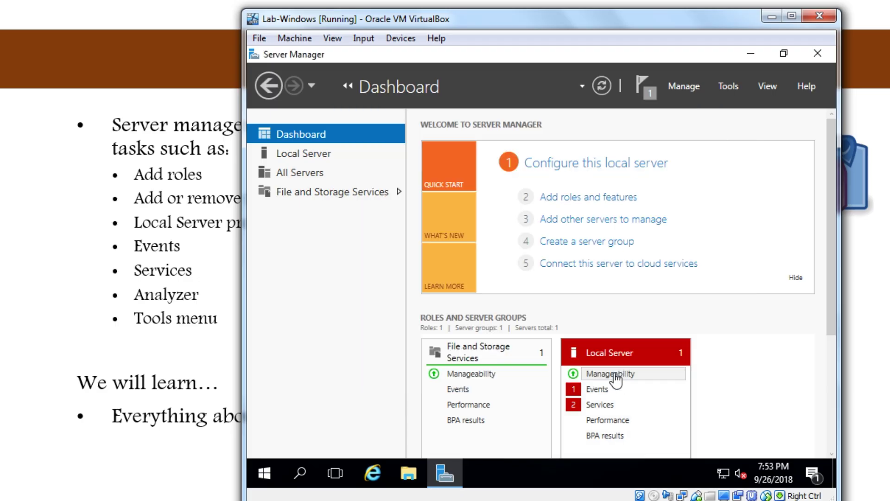
- Reopen System Configuration, pass through its services and startup pages, and display the command for the System Information tool
left_click(731, 88)
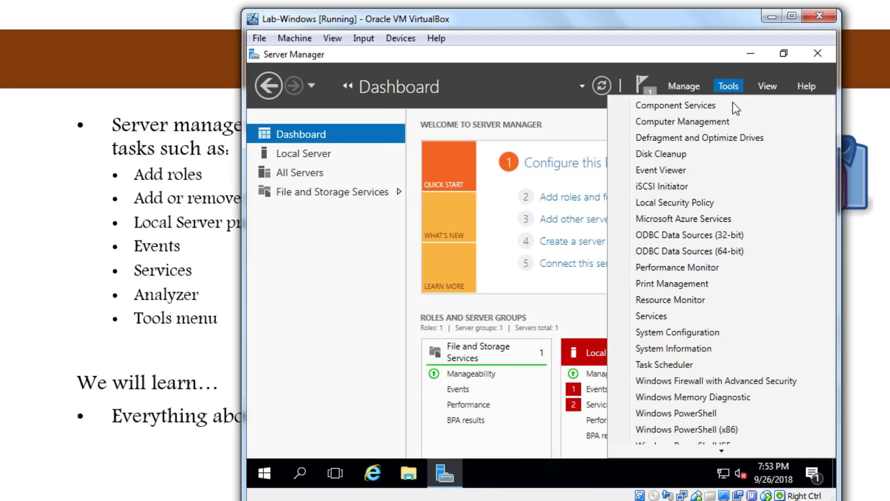
left_click(700, 335)
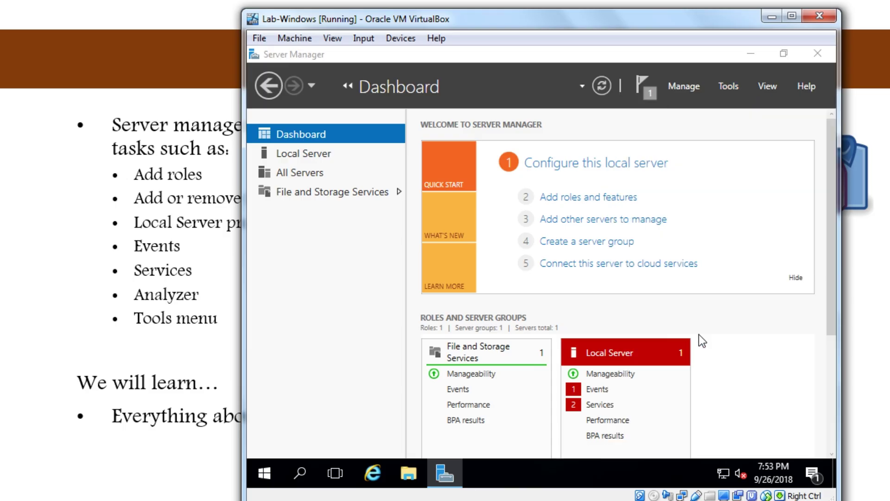
left_click(429, 144)
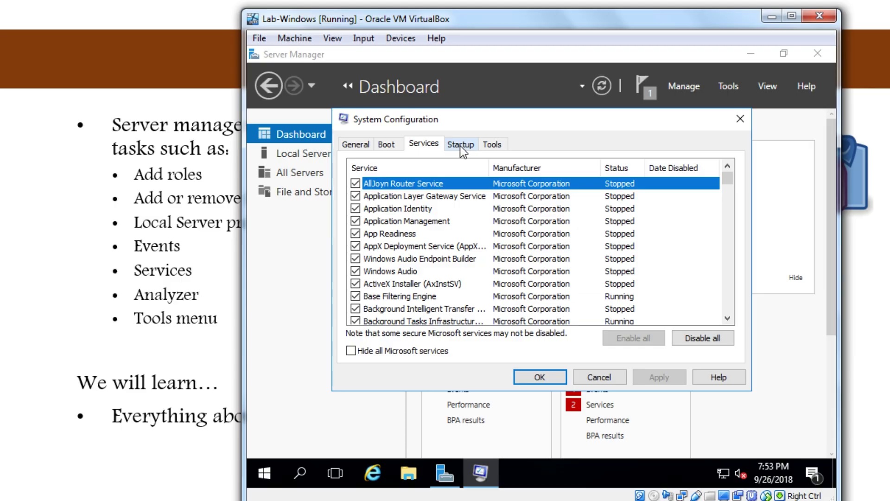
left_click(461, 144)
left_click(491, 144)
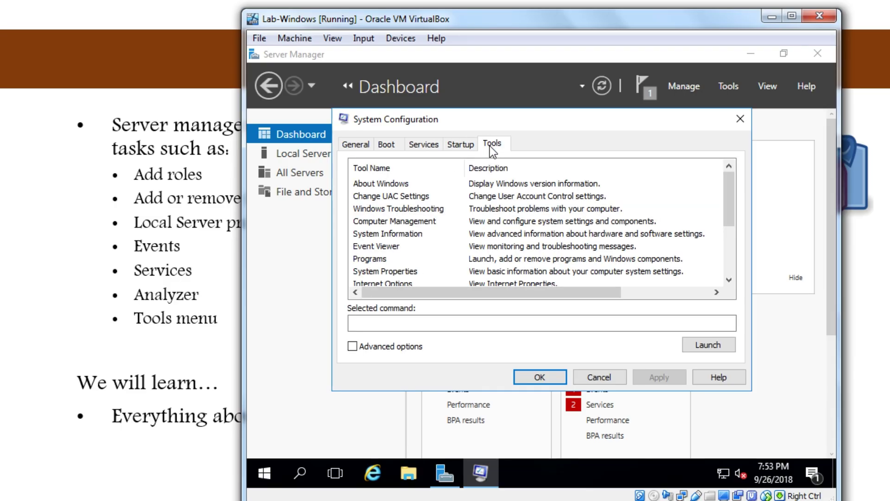
left_click(495, 239)
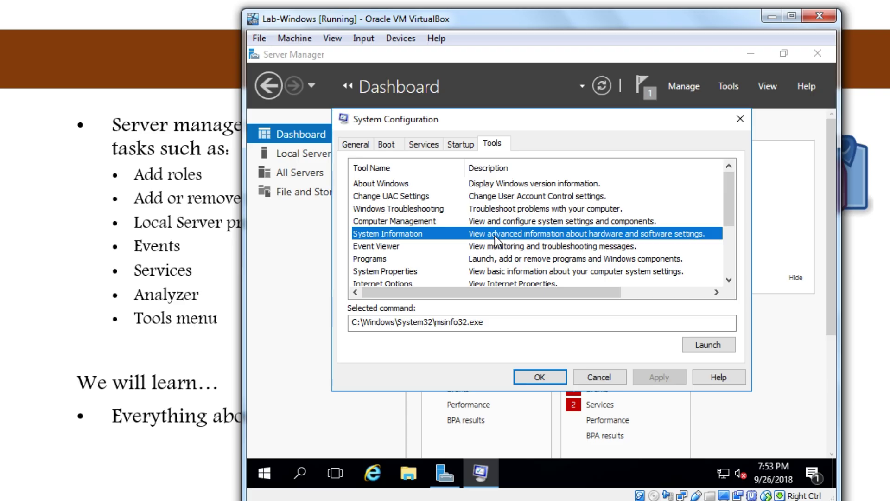
- Copy the full command of the Programs tool, C:\Windows\System32\appwiz.cpl, from System Configuration's tool list
left_click(494, 258)
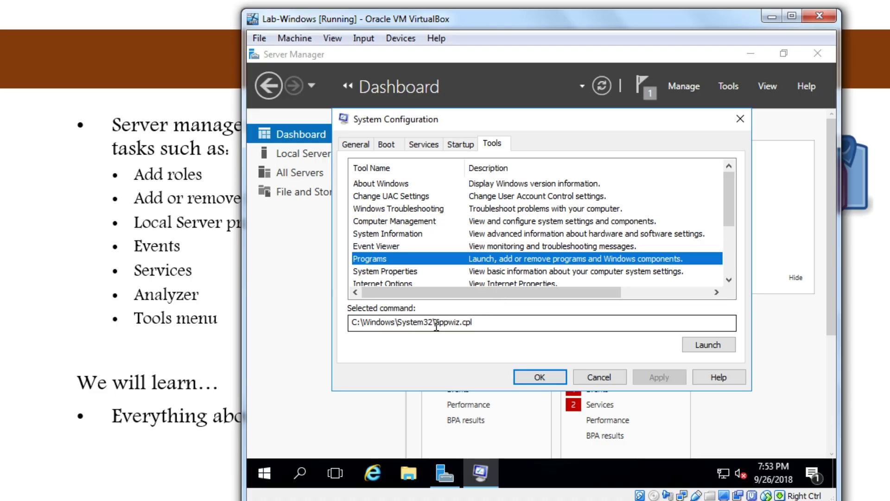
left_click_drag(435, 324, 482, 324)
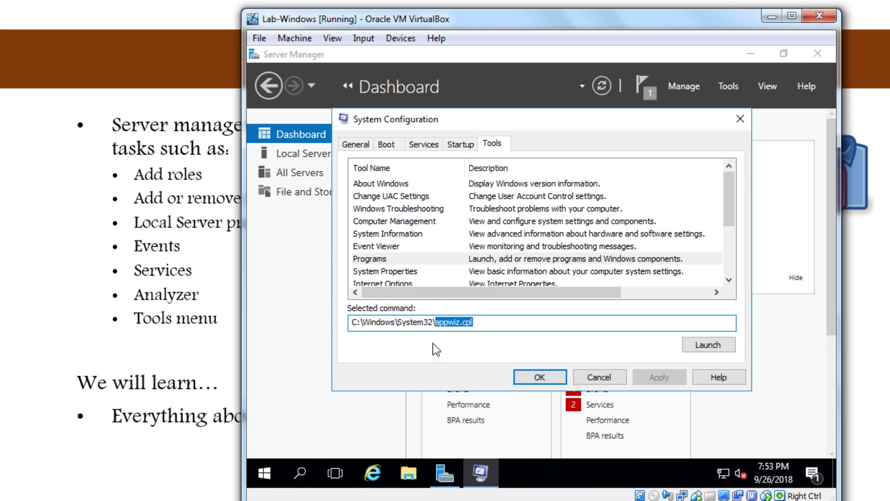
left_click(482, 321)
left_click_drag(483, 321, 346, 320)
key("ctrl+c")
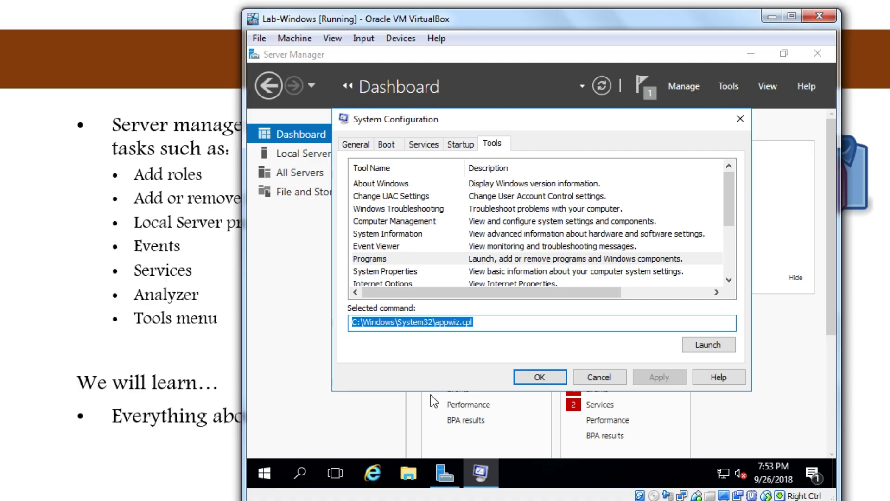
- Run the copied C:\Windows\System32\appwiz.cpl command in Command Prompt, then close Programs and Features and the prompt
left_click(299, 468)
type("cm")
key("Return")
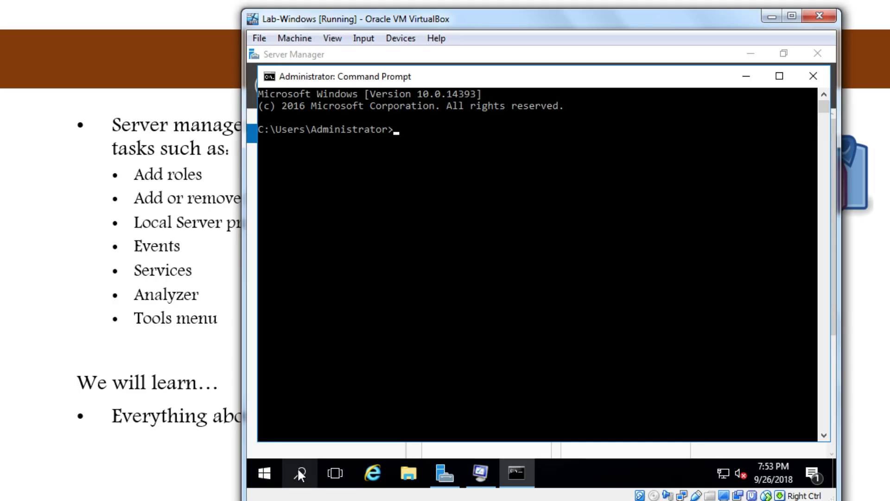
key("ctrl+v")
key("Return")
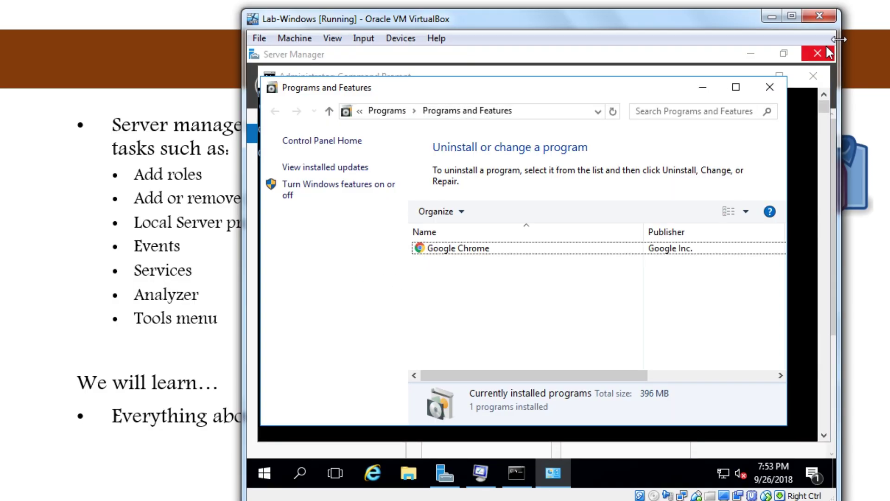
left_click(769, 87)
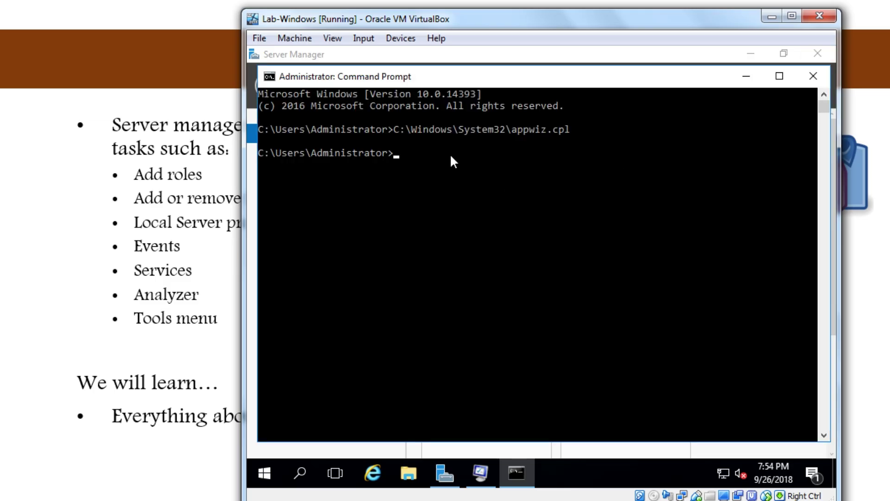
left_click(823, 78)
- Browse System Configuration's tool list, checking the commands for System Information, Windows Troubleshooting and Event Viewer
left_click(511, 234)
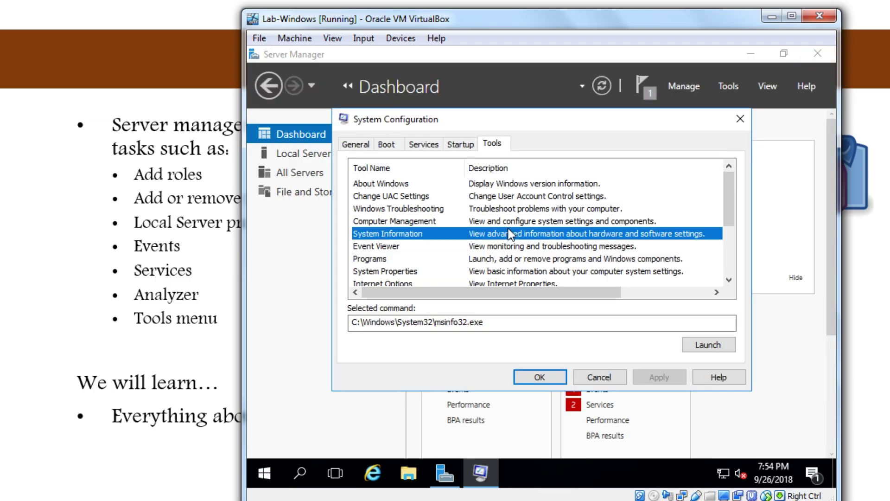
left_click(513, 209)
left_click(536, 245)
scroll(536, 245, "down", 2)
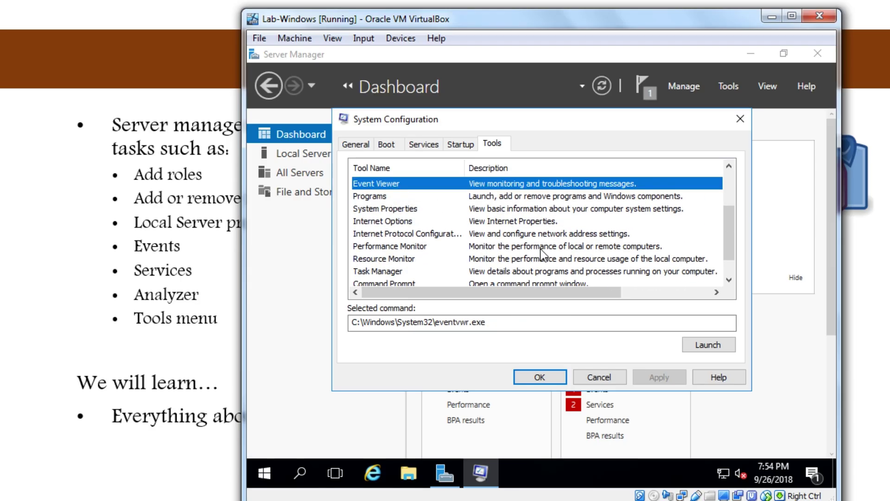
- Copy the full command of the Performance Monitor tool, C:\Windows\System32\perfmon.exe, from System Configuration's tool list
left_click(536, 246)
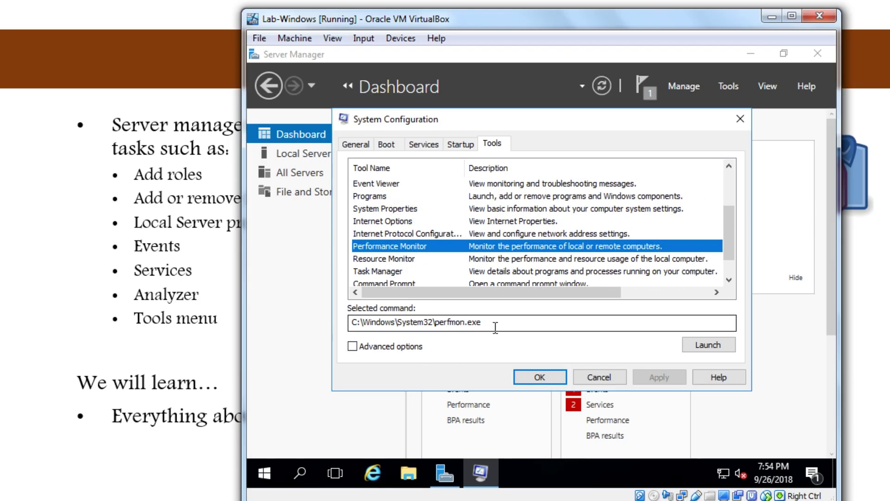
left_click_drag(492, 322, 340, 325)
key("ctrl+c")
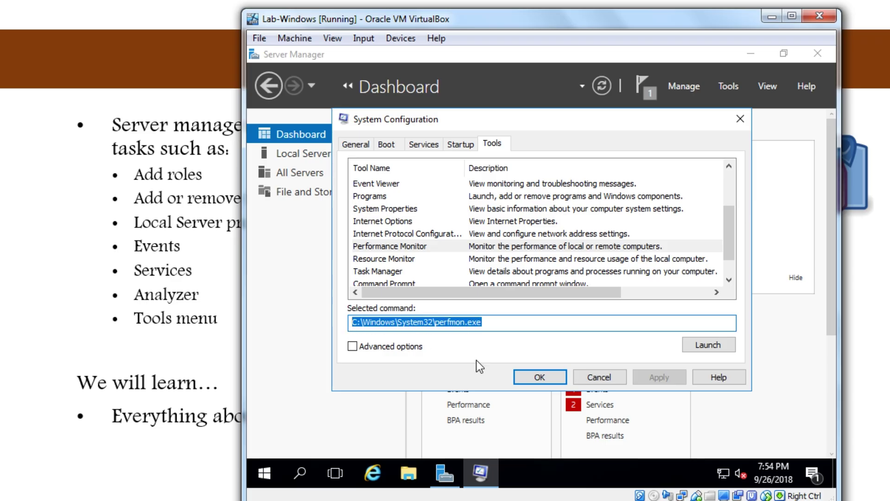
- Run the copied C:\Windows\System32\perfmon.exe command in Command Prompt, then close Performance Monitor, the prompt and System Configuration
left_click(313, 471)
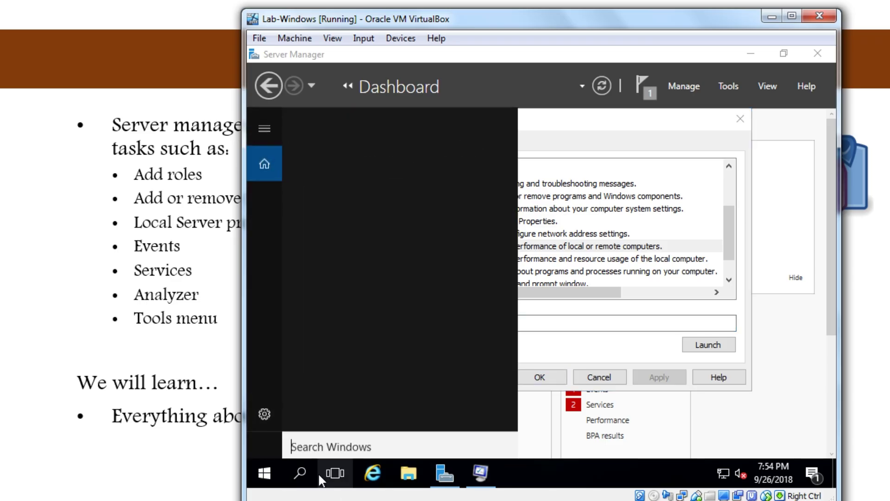
type("cmd")
key("Return")
right_click(453, 318)
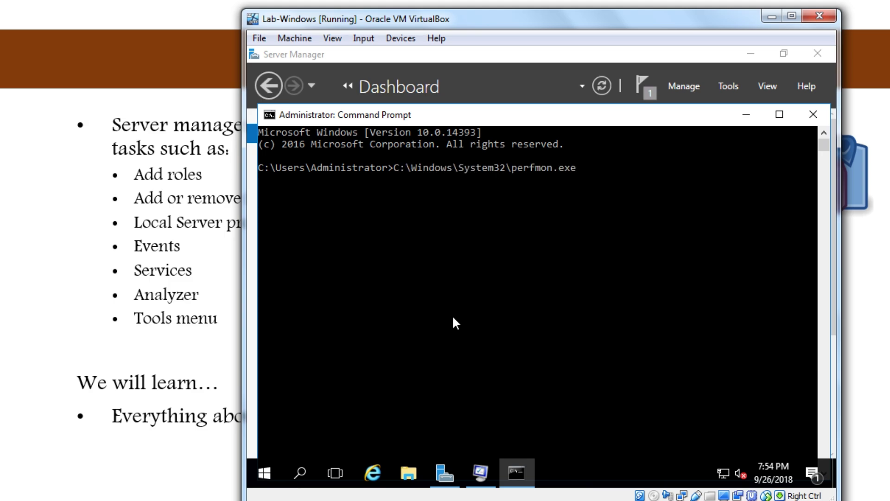
key("Return")
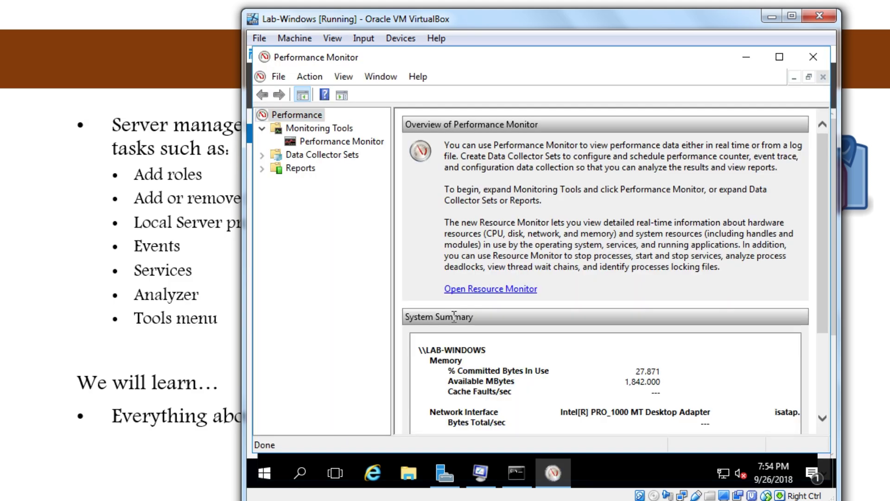
left_click(813, 57)
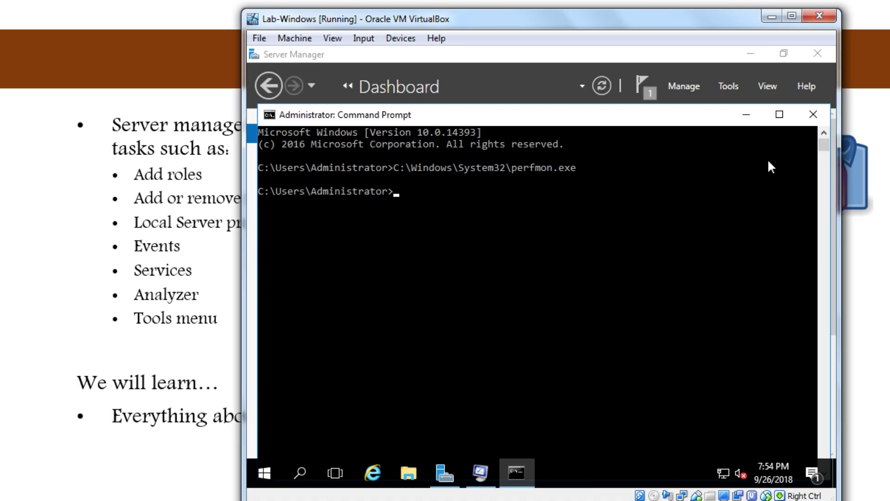
left_click(811, 115)
left_click(611, 379)
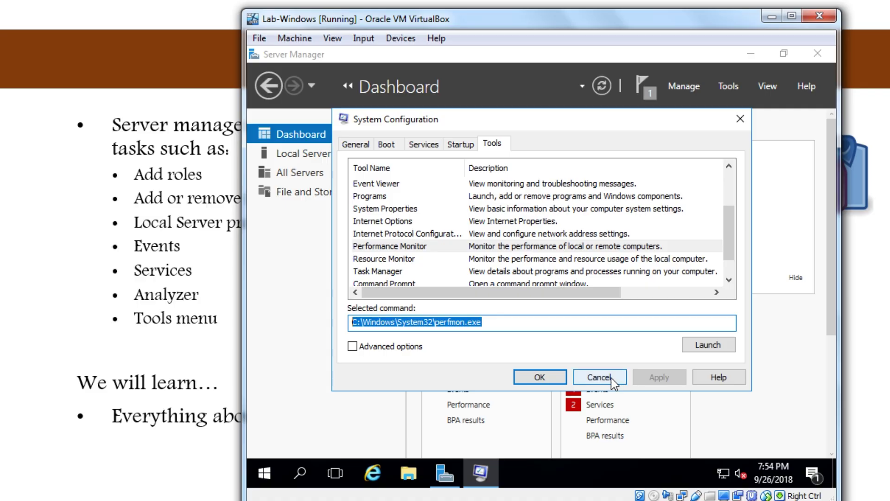
- Open Windows Firewall with Advanced Security from Server Manager and review the overview of the domain, private and public profiles
left_click(729, 88)
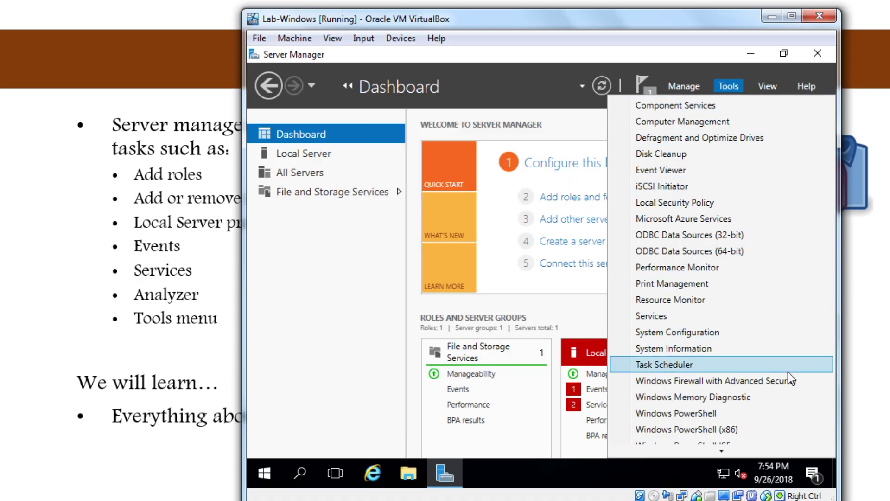
left_click(778, 381)
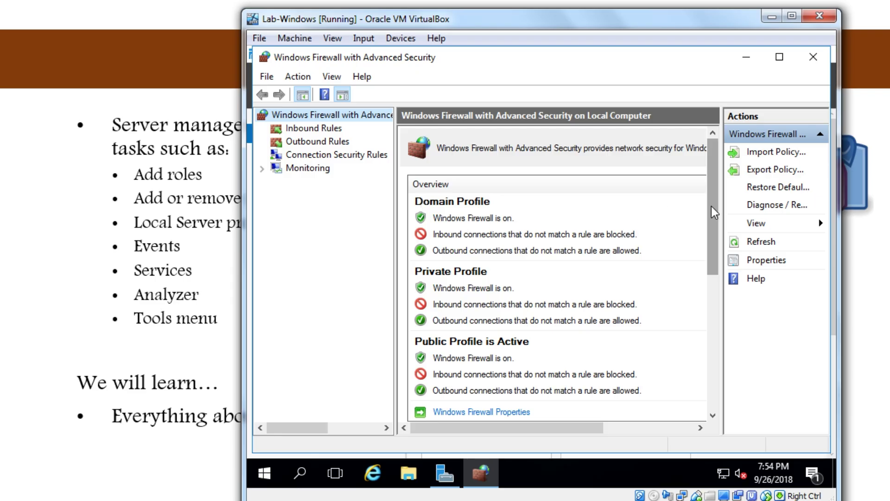
left_click_drag(710, 212, 714, 163)
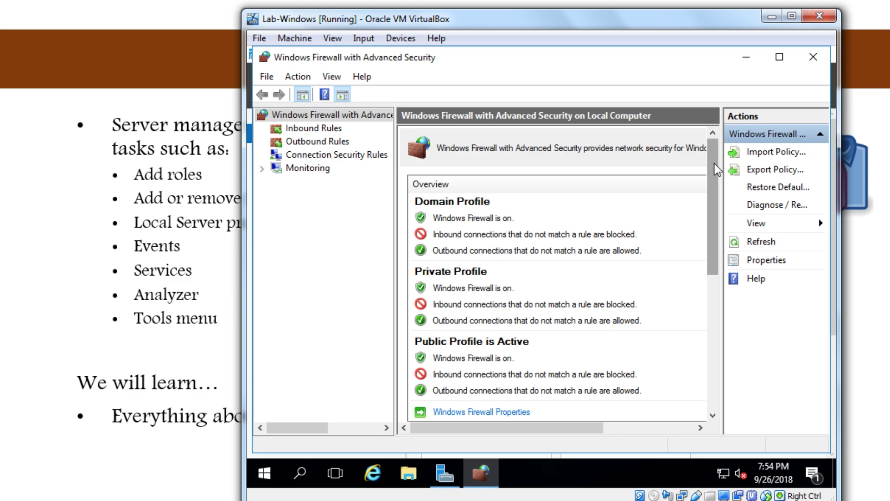
left_click_drag(714, 163, 704, 247)
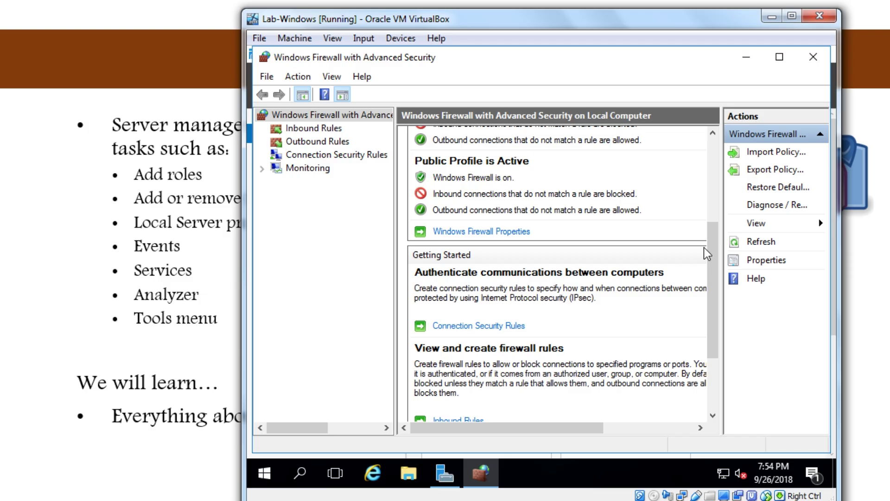
- Set the domain profile's firewall state to Off in the Windows Firewall properties and apply the change
left_click(478, 231)
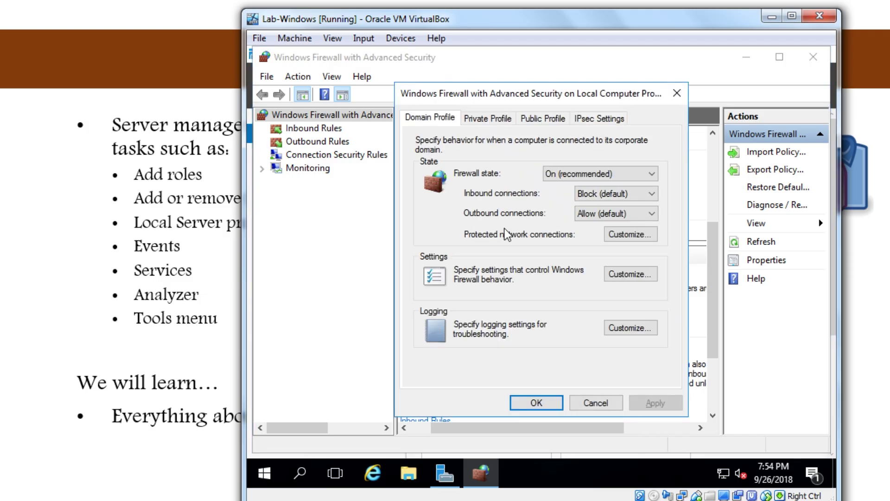
left_click(558, 177)
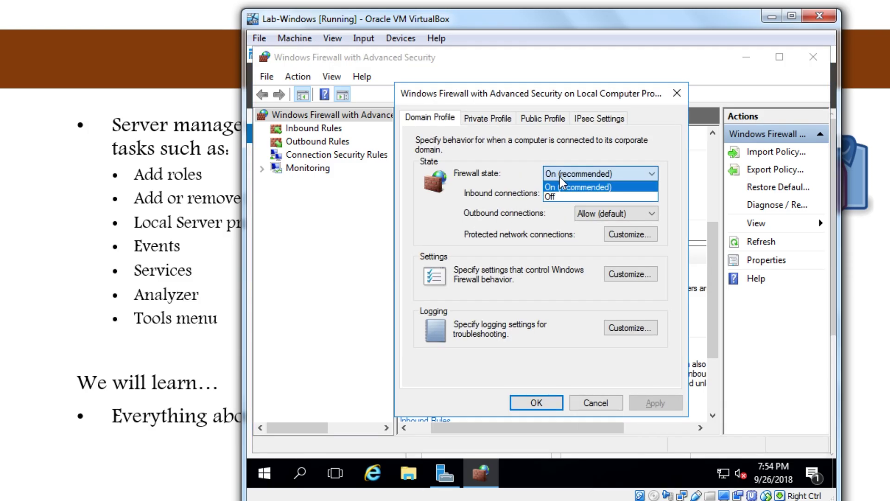
left_click(559, 198)
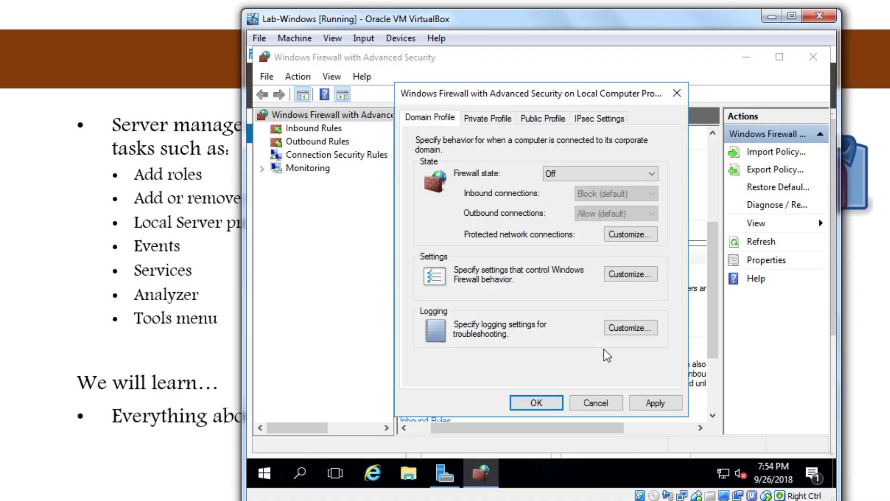
left_click(655, 402)
left_click(538, 402)
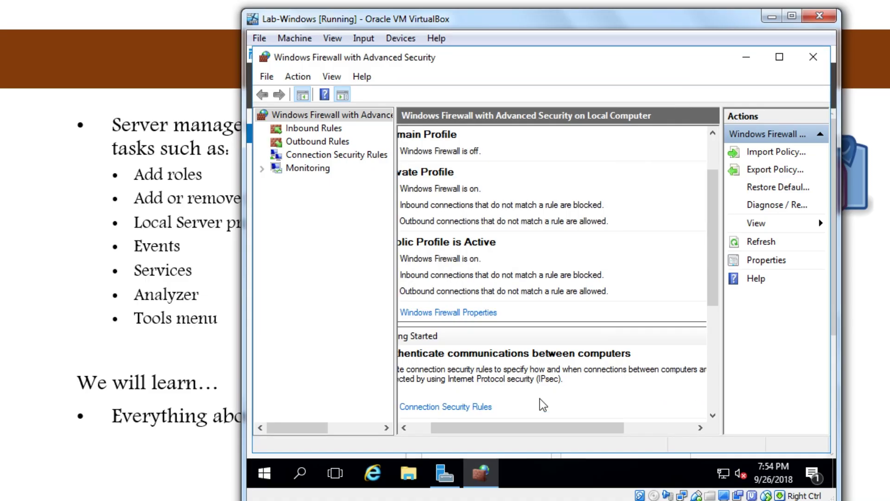
- Review the firewall profile overview and the list of inbound rules, then return to the overview
left_click_drag(565, 428, 491, 427)
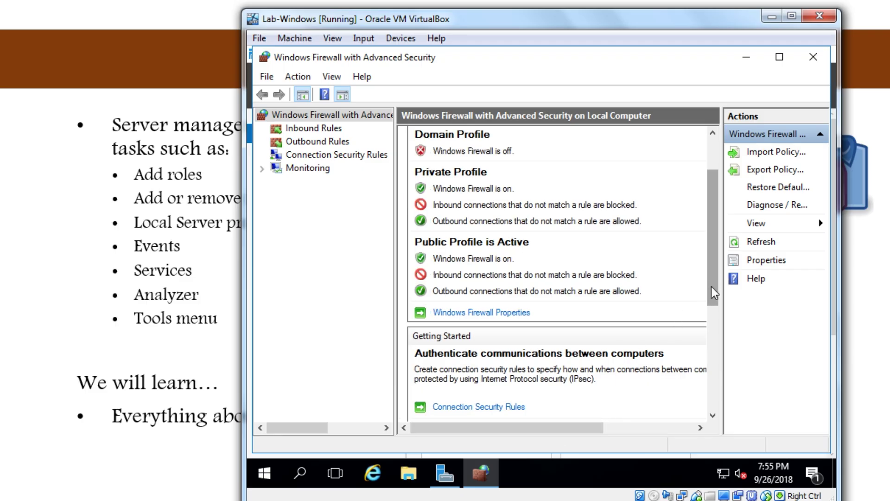
left_click_drag(711, 287, 713, 230)
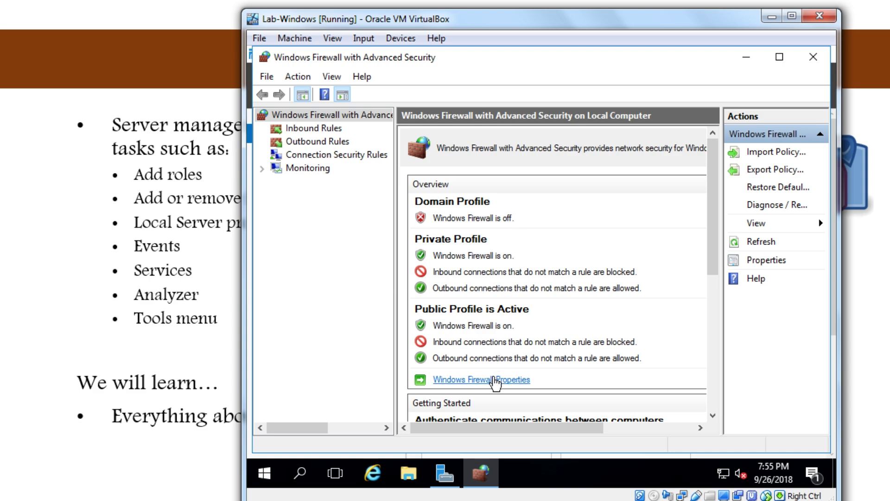
left_click(336, 131)
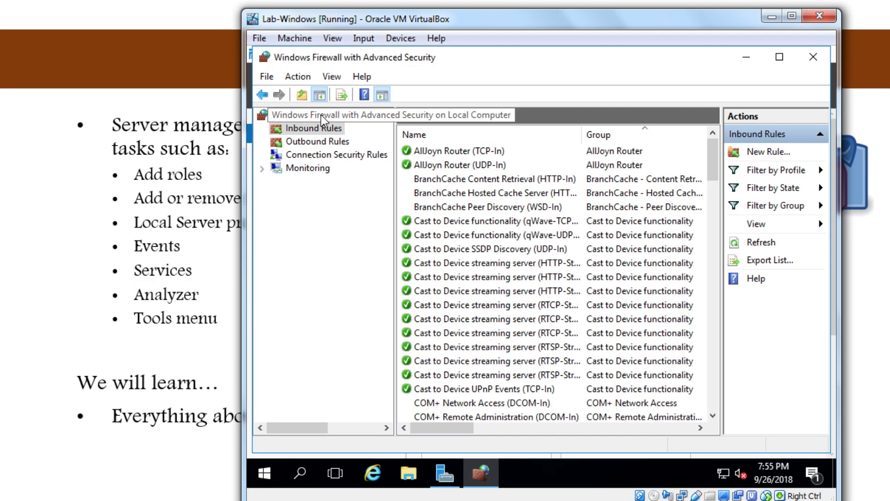
left_click(301, 115)
- Reopen the Windows Firewall properties and set the private profile's firewall state to Off
left_click_drag(512, 426, 490, 427)
left_click(475, 380)
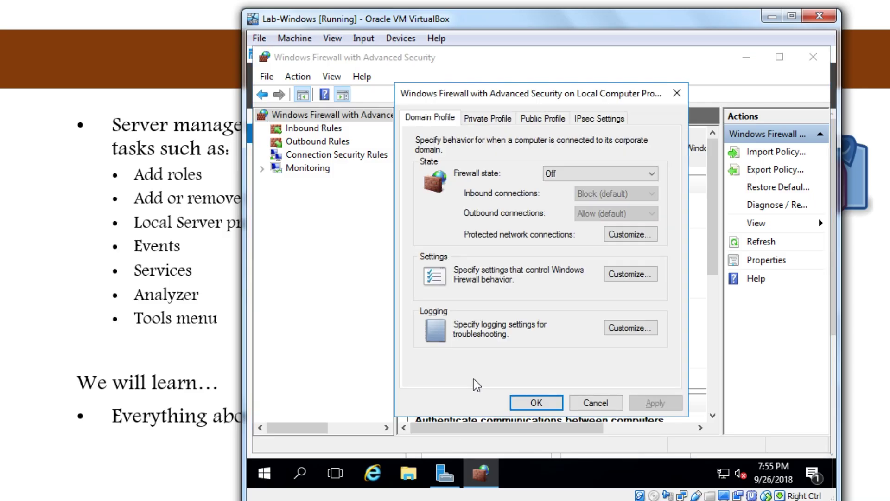
left_click(483, 118)
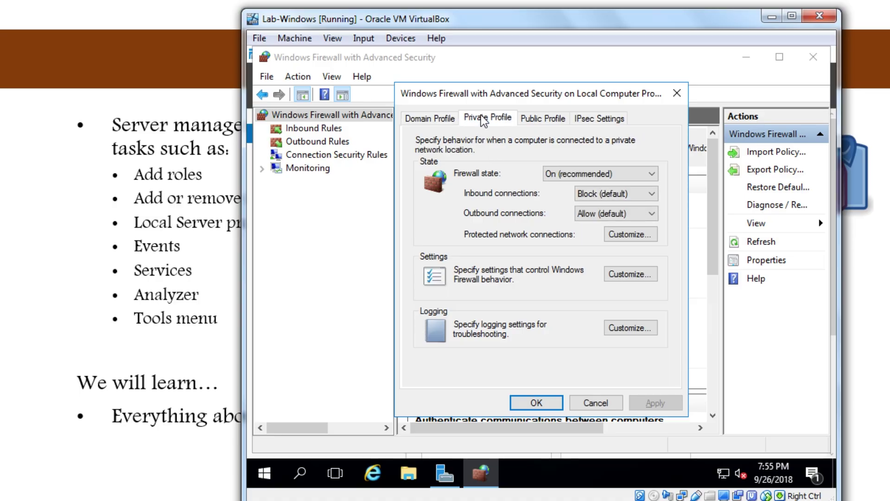
left_click(573, 174)
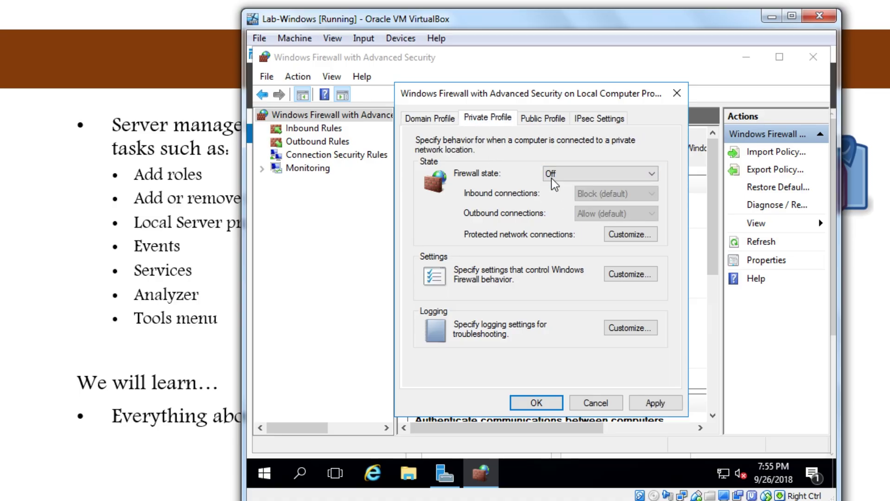
left_click(567, 197)
- Set the public profile's firewall state to Off, apply the changes, and close Windows Firewall with Advanced Security
left_click(546, 120)
left_click(568, 174)
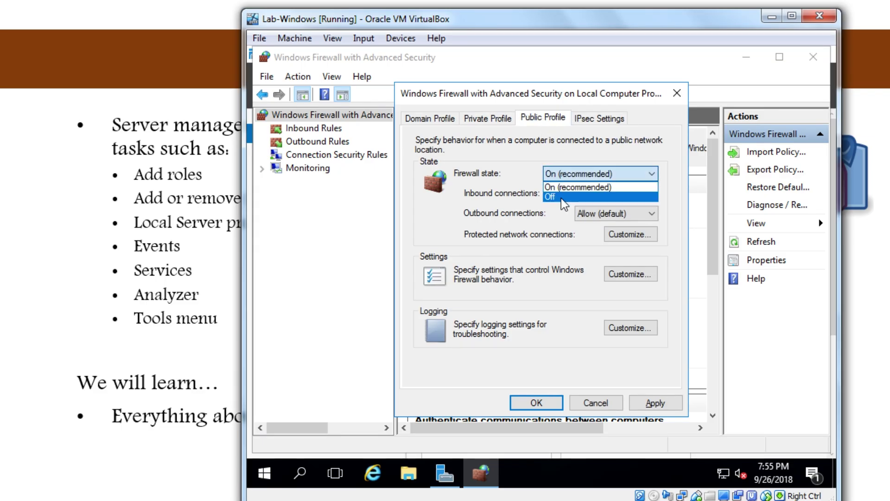
left_click(570, 195)
left_click(654, 403)
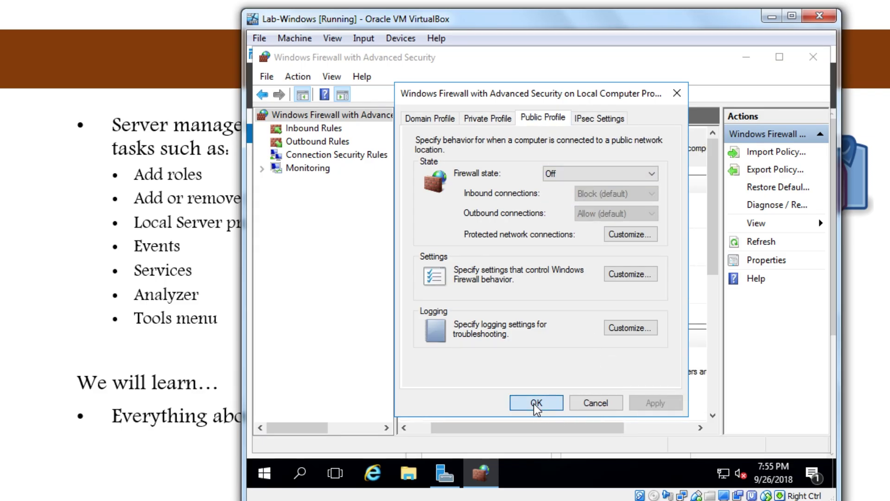
left_click(536, 403)
left_click(815, 57)
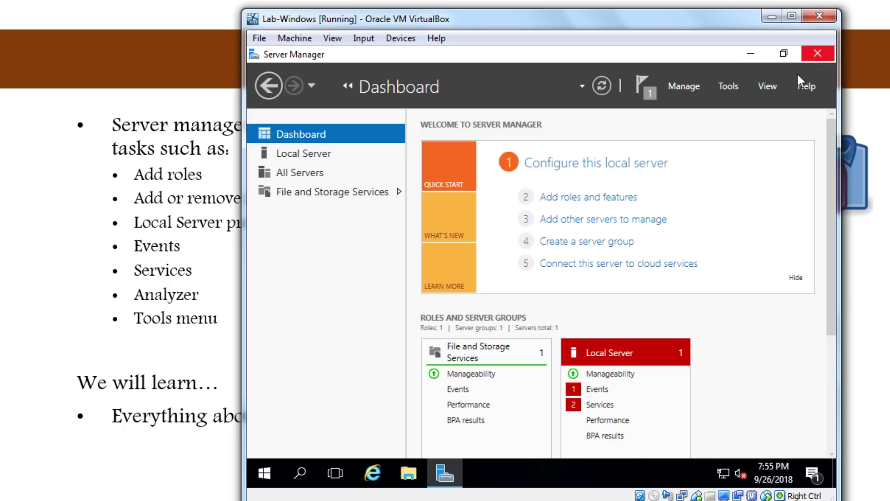
- Open Windows Server Backup from Server Manager, read the Local Backup page, and close the console
left_click(729, 87)
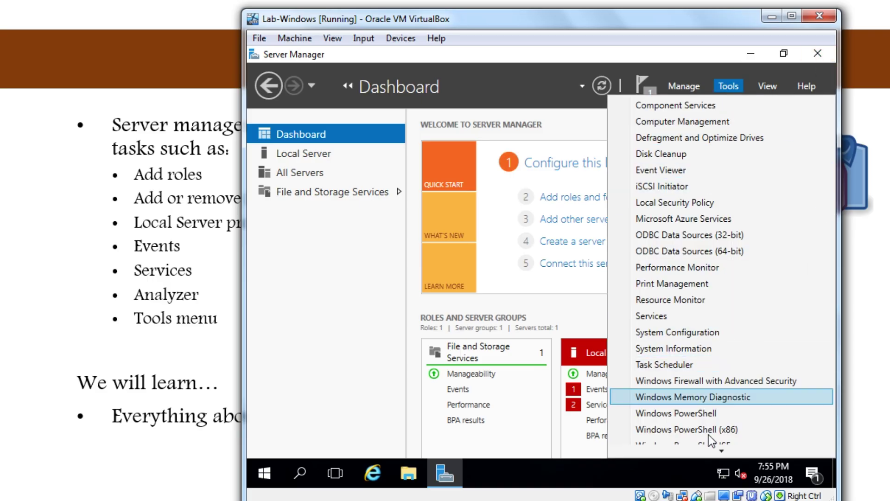
mouse_move(722, 449)
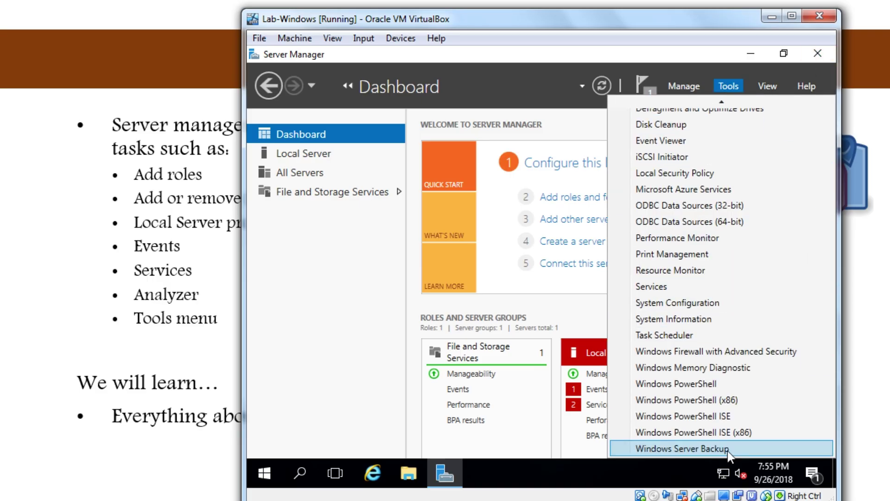
left_click(692, 449)
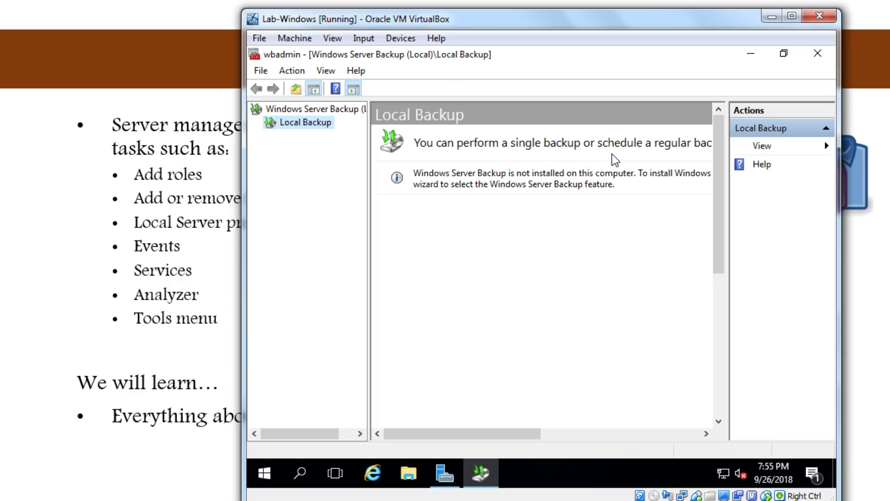
left_click_drag(514, 432, 469, 428)
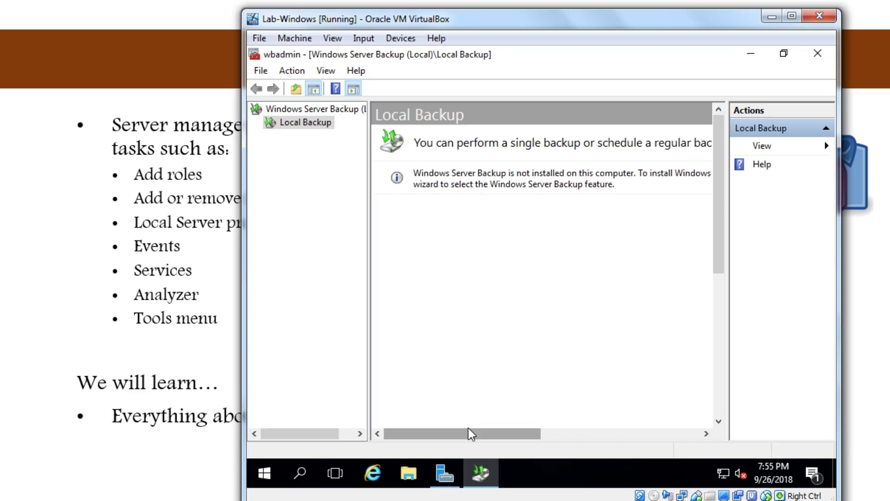
left_click(816, 55)
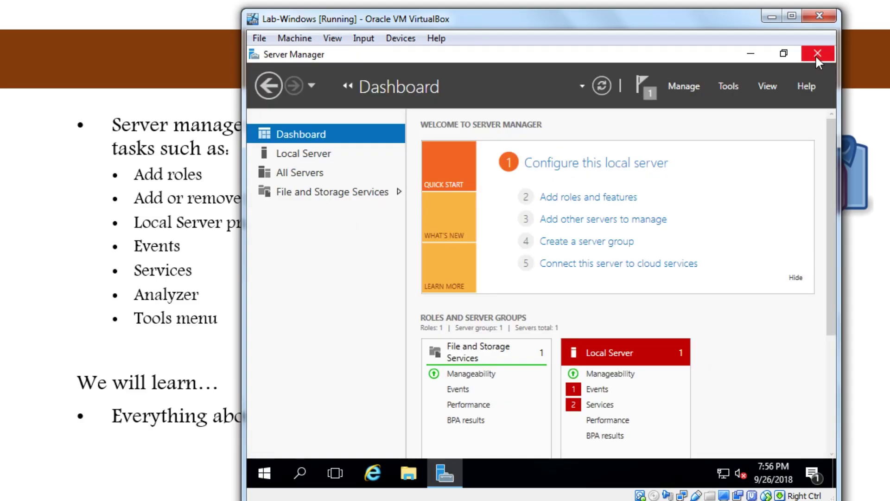
- Open the Add Roles and Features Wizard, view its introductory page, and close it
left_click(619, 197)
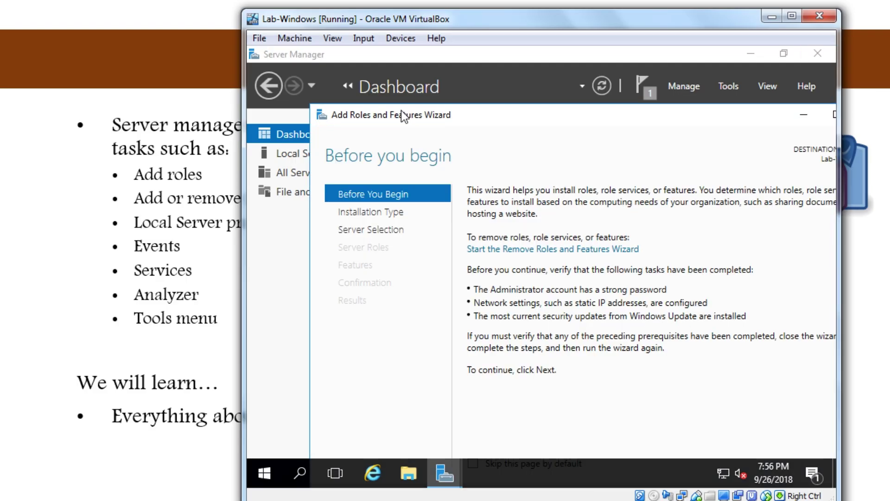
left_click(321, 115)
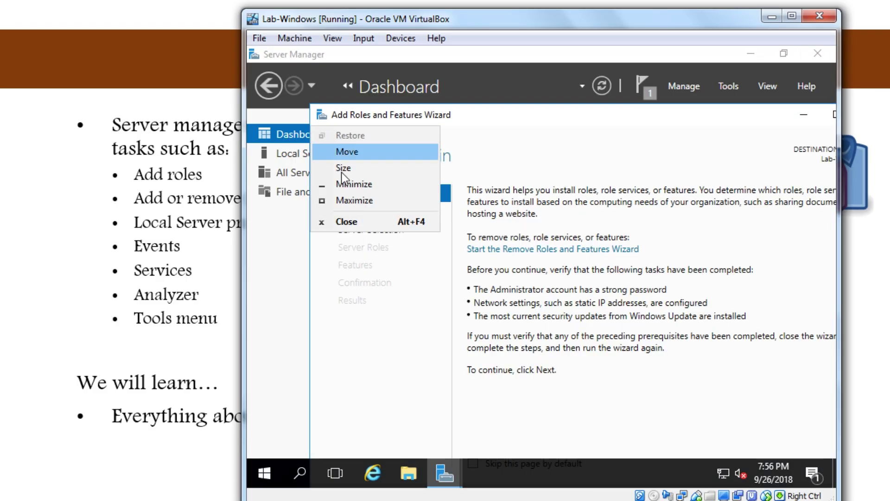
left_click(351, 217)
- Try Server Manager's display scale at 100%, then set it back to 75%
left_click(761, 88)
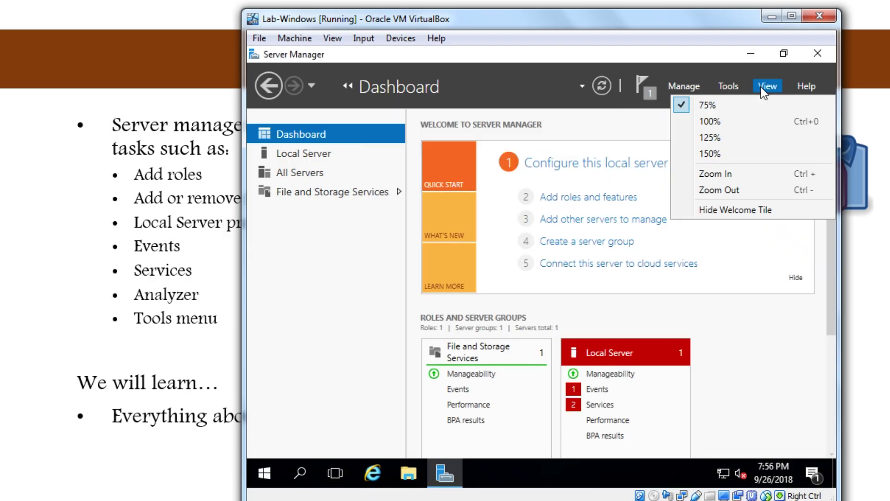
left_click(745, 120)
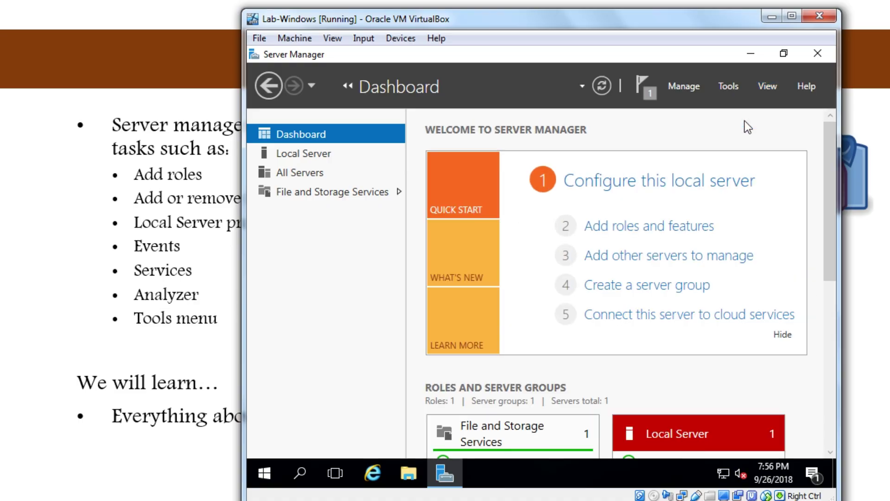
left_click(733, 84)
left_click(767, 87)
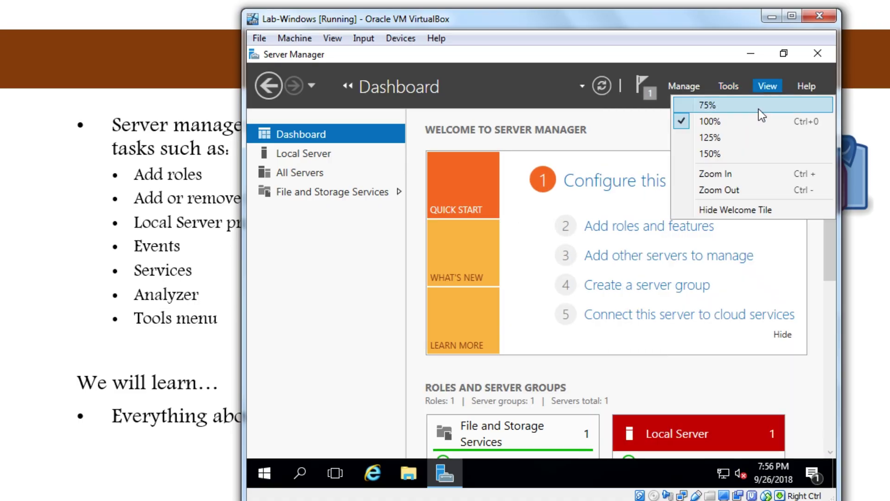
left_click(759, 109)
- Check Server Manager's available help resources, then close Server Manager and return to the presentation slide
left_click(803, 89)
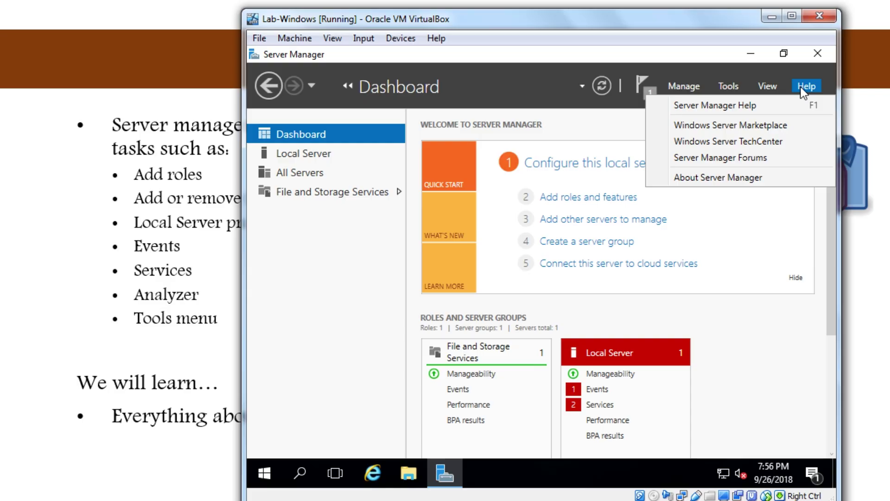
left_click(818, 60)
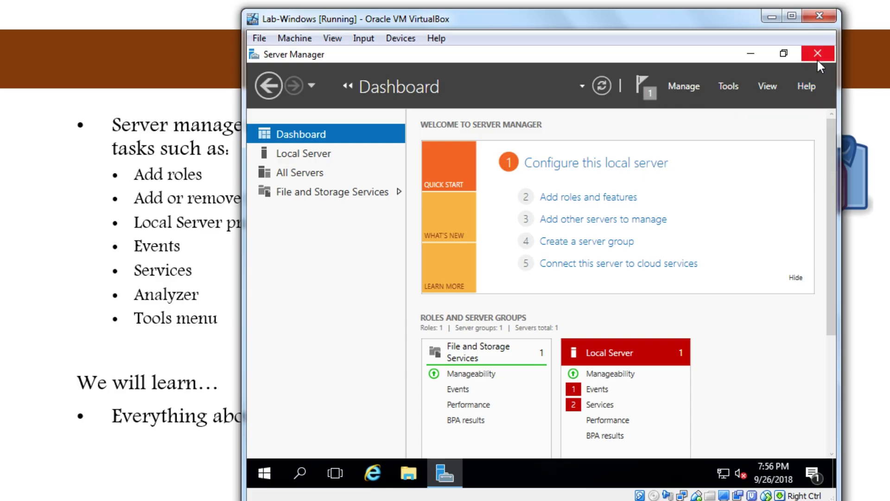
left_click(818, 53)
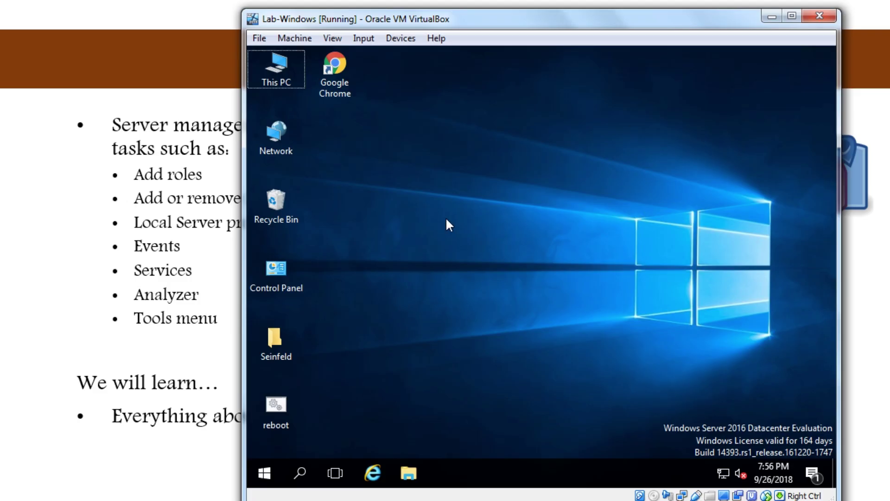
left_click(46, 232)
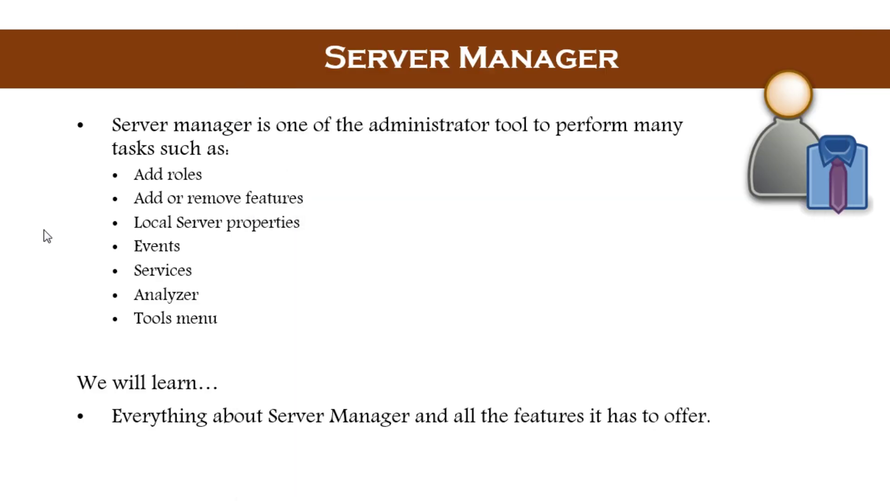